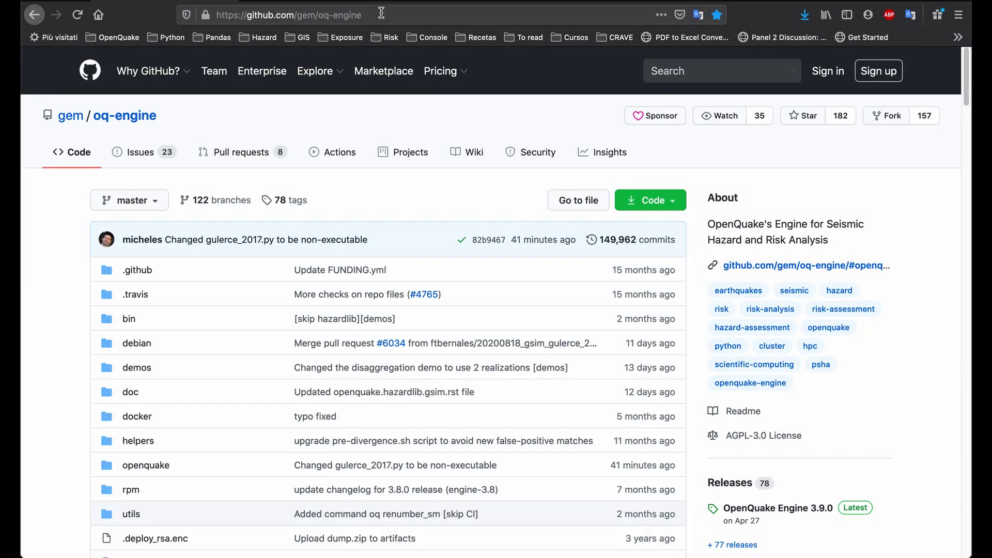
Select the repository's web address and scroll through the oq-engine repository page.
click(382, 12)
click(381, 13)
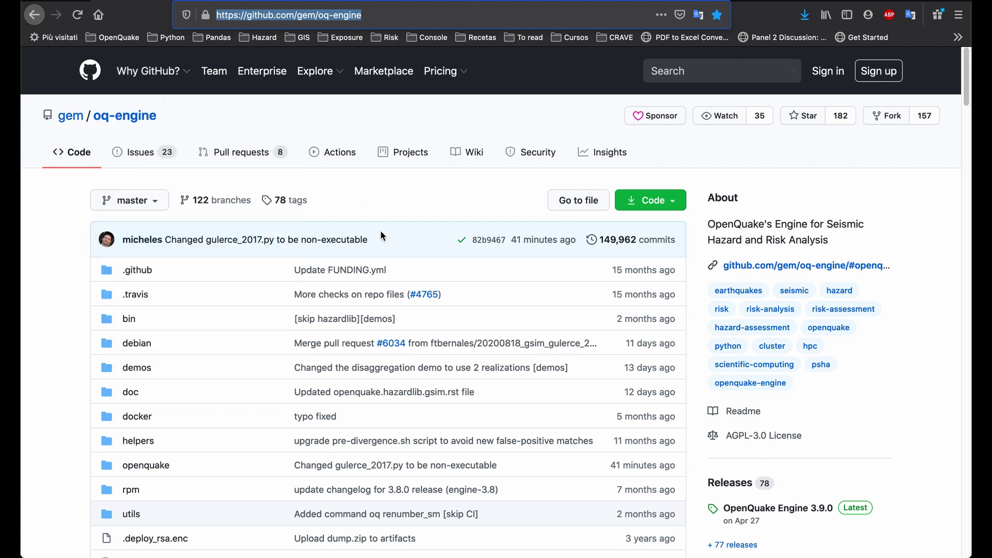
scroll(386, 201, down, 5)
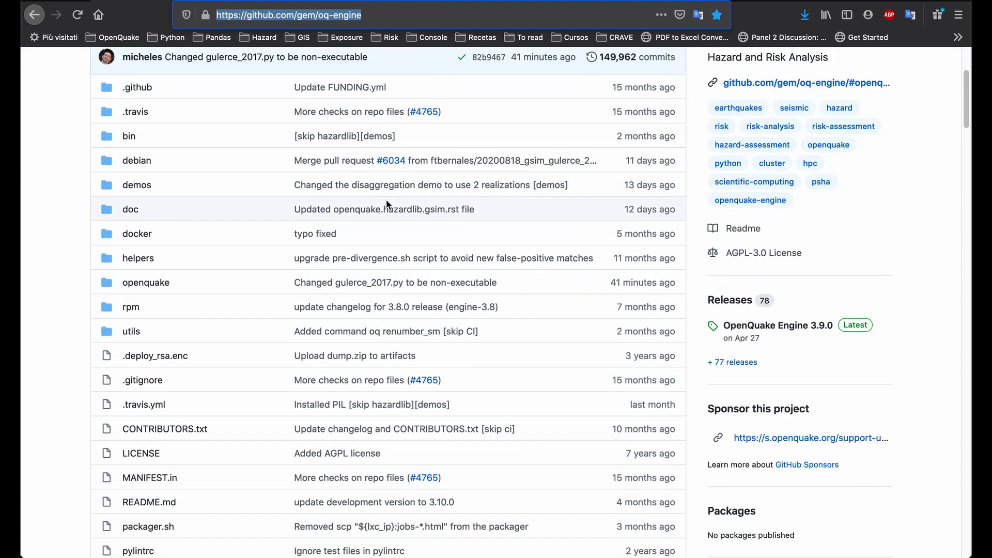
scroll(386, 199, down, 15)
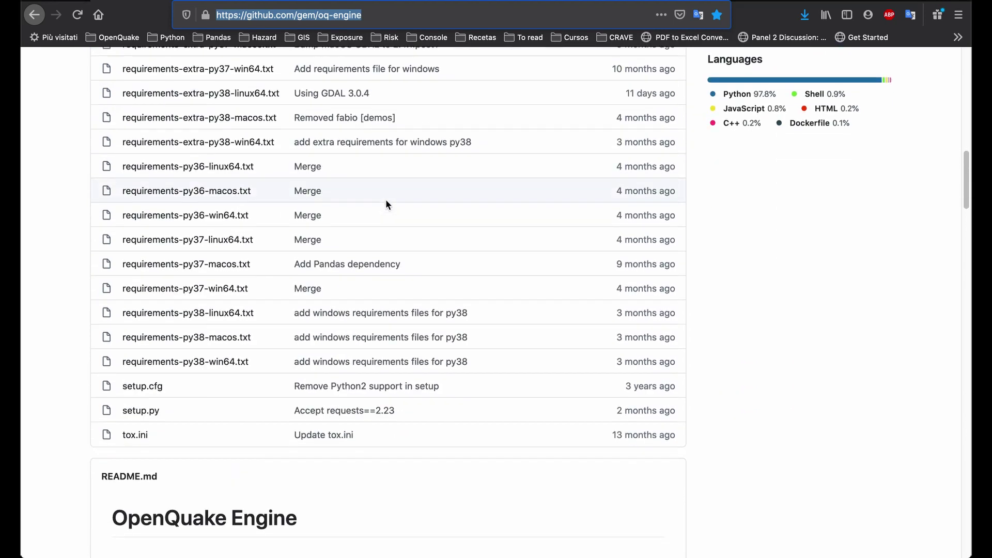
scroll(386, 199, down, 7)
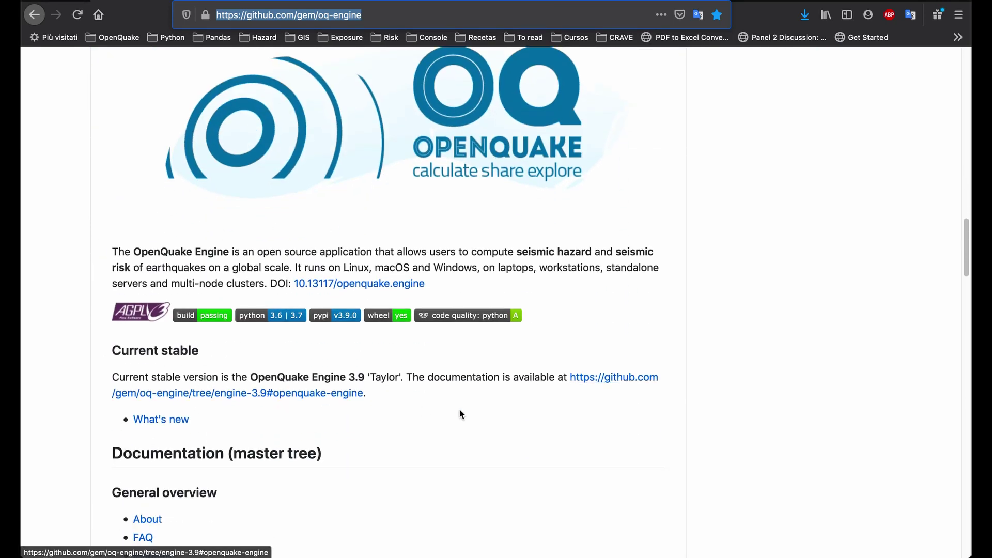
scroll(461, 398, down, 1)
scroll(461, 387, down, 4)
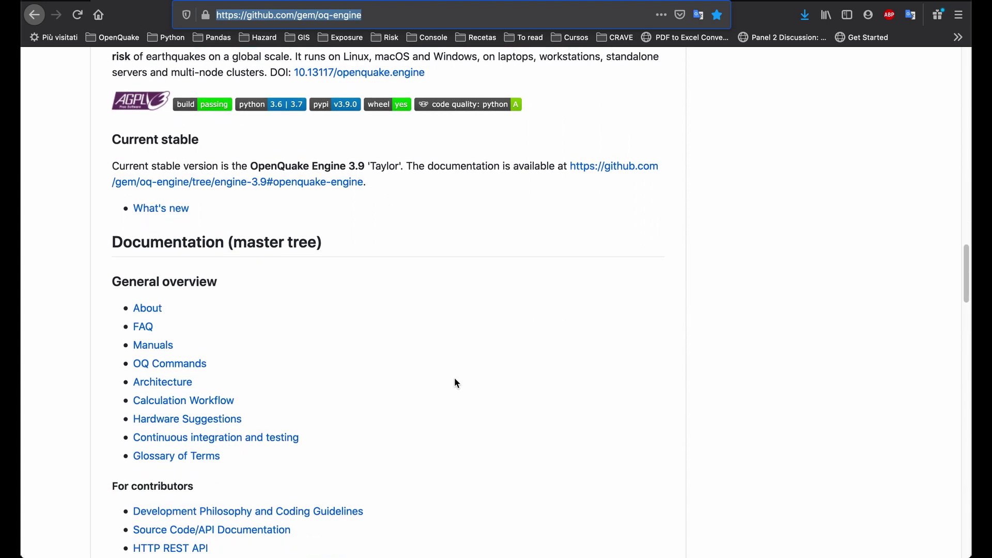
scroll(487, 357, down, 6)
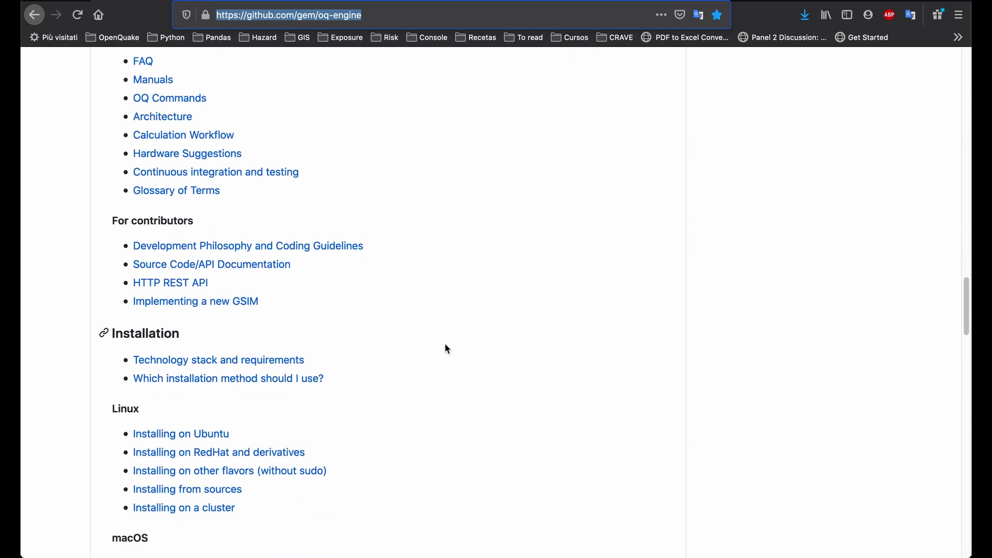
scroll(447, 349, down, 2)
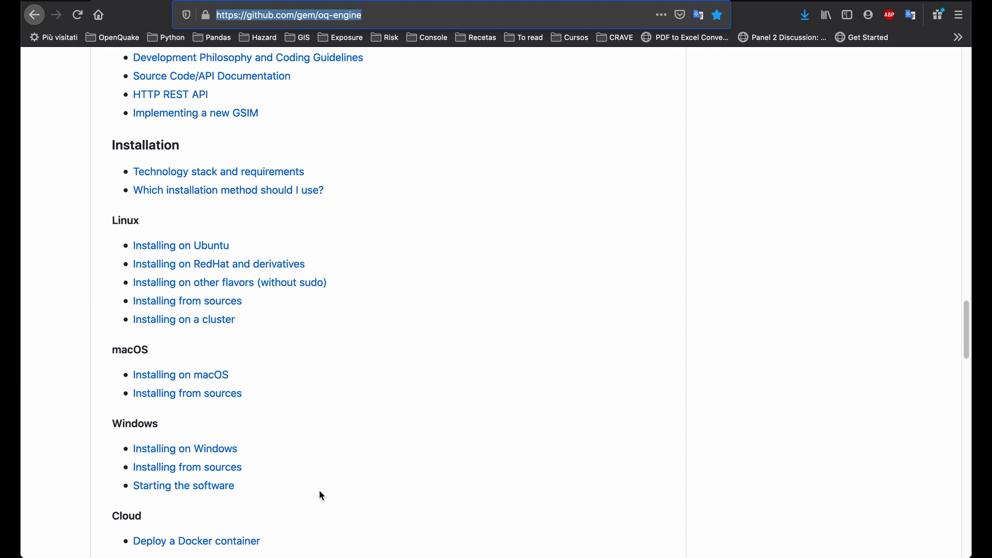
scroll(529, 459, down, 1)
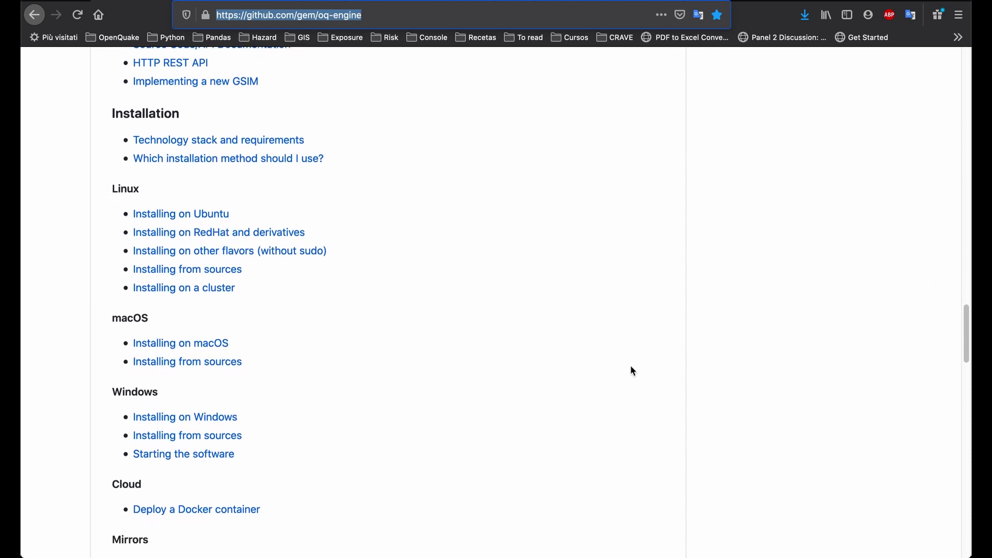
scroll(631, 368, up, 10)
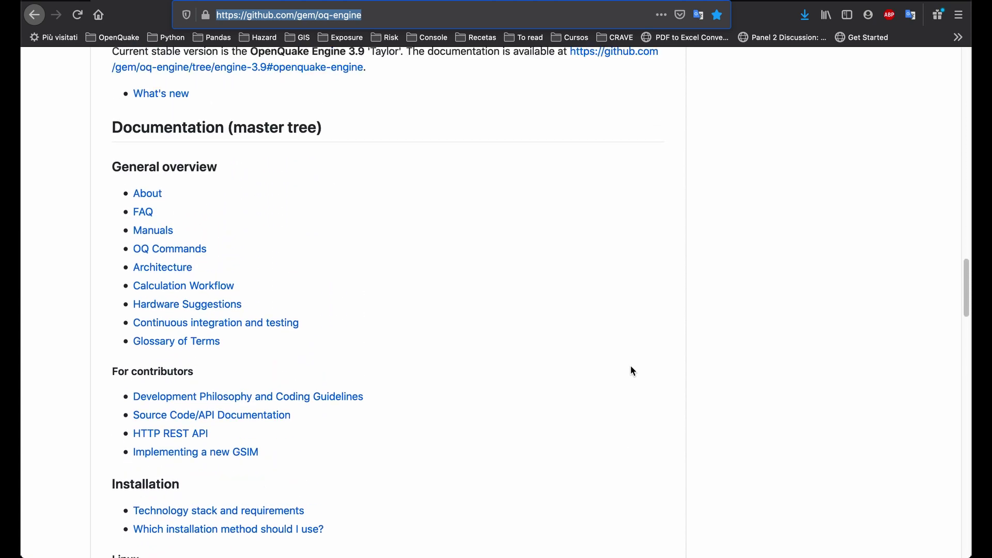
scroll(631, 368, up, 10)
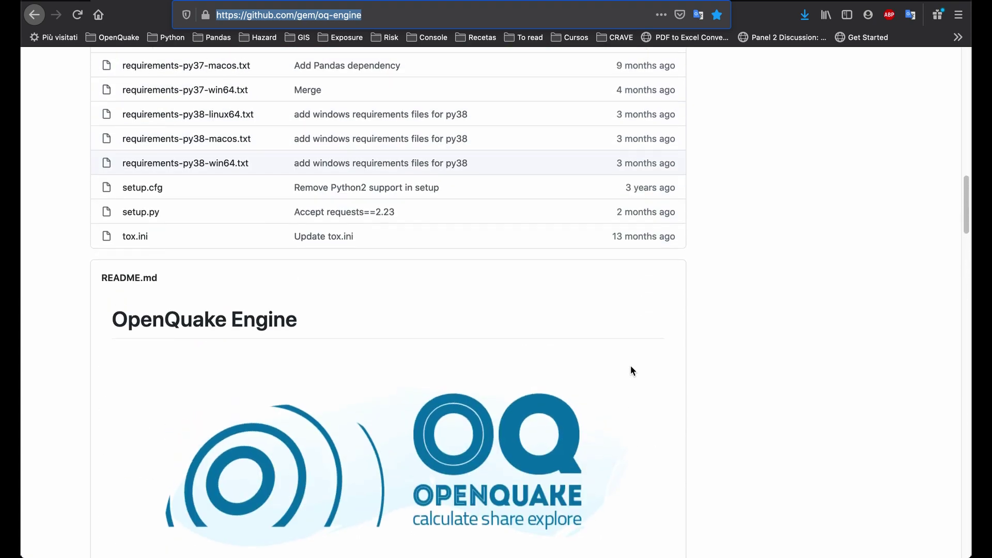
scroll(631, 371, up, 20)
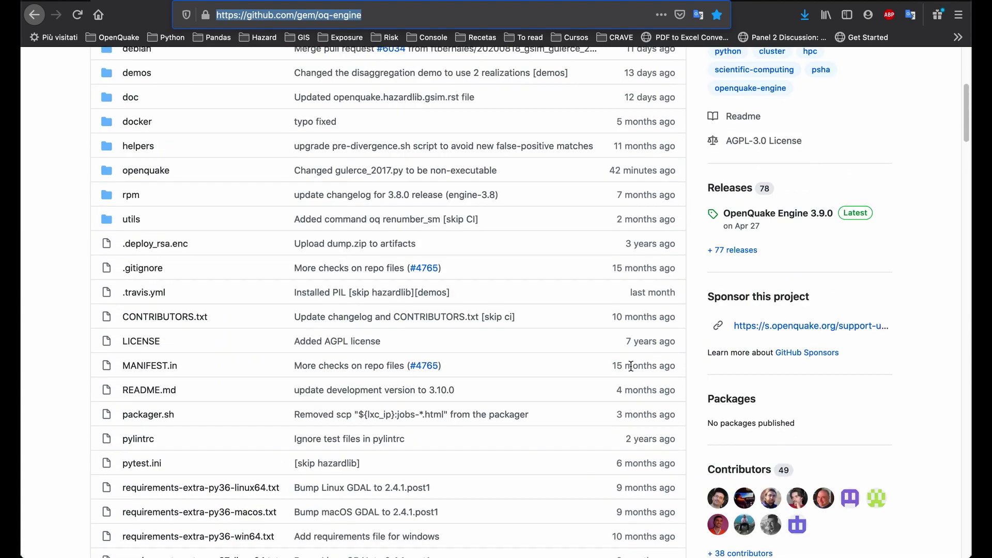
scroll(631, 365, up, 8)
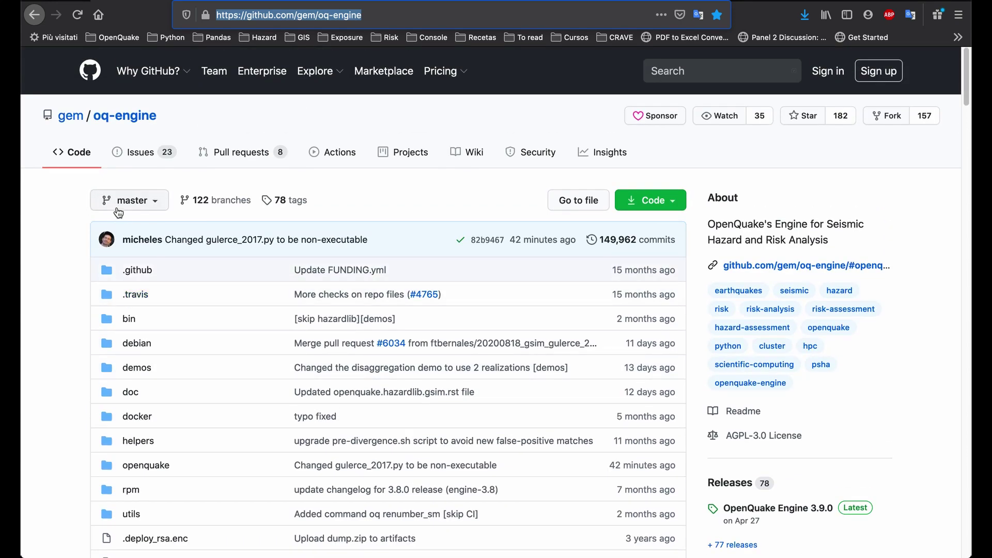
Switch the repository from master to the v3.7.1 tag via the Tags list.
click(161, 205)
click(161, 205)
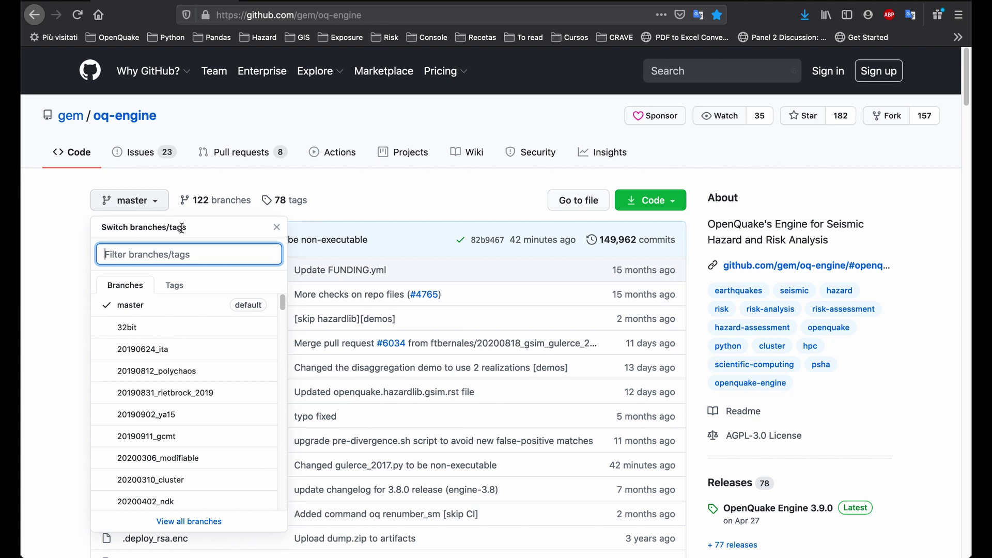
click(180, 288)
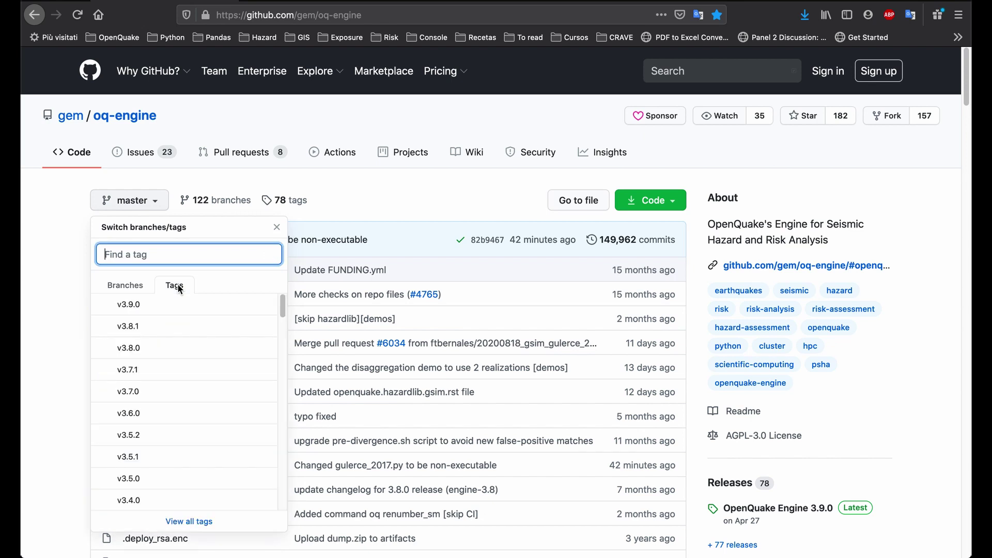
scroll(178, 318, down, 5)
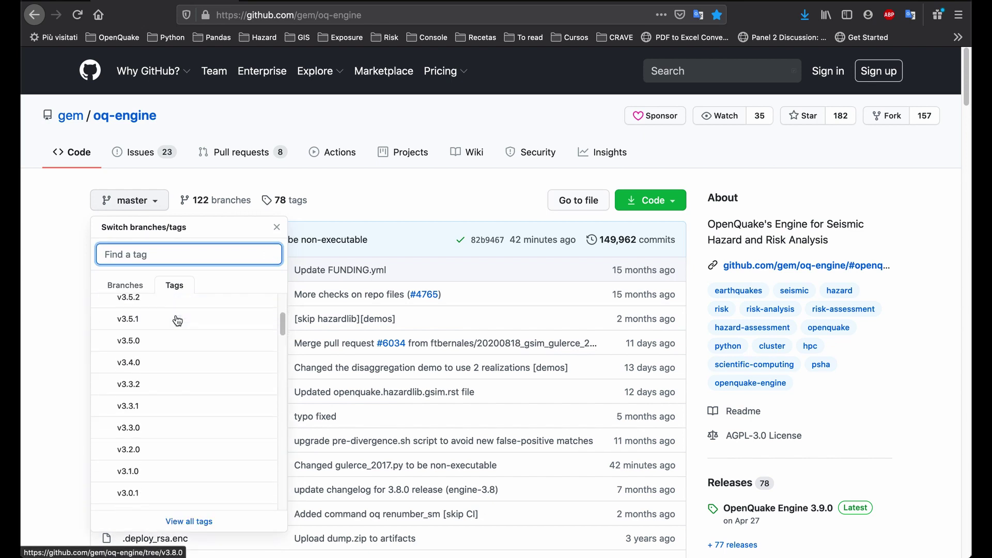
scroll(177, 321, up, 5)
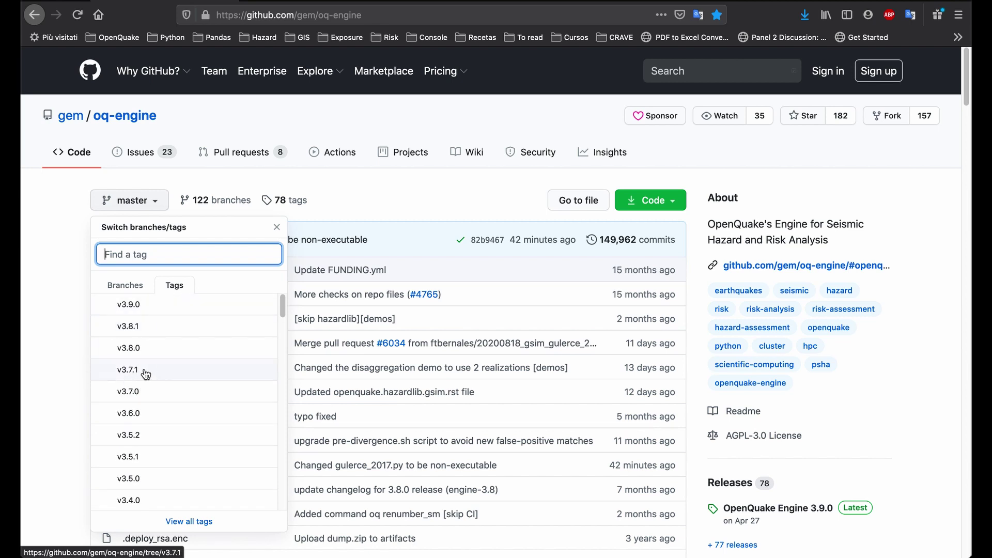
click(128, 370)
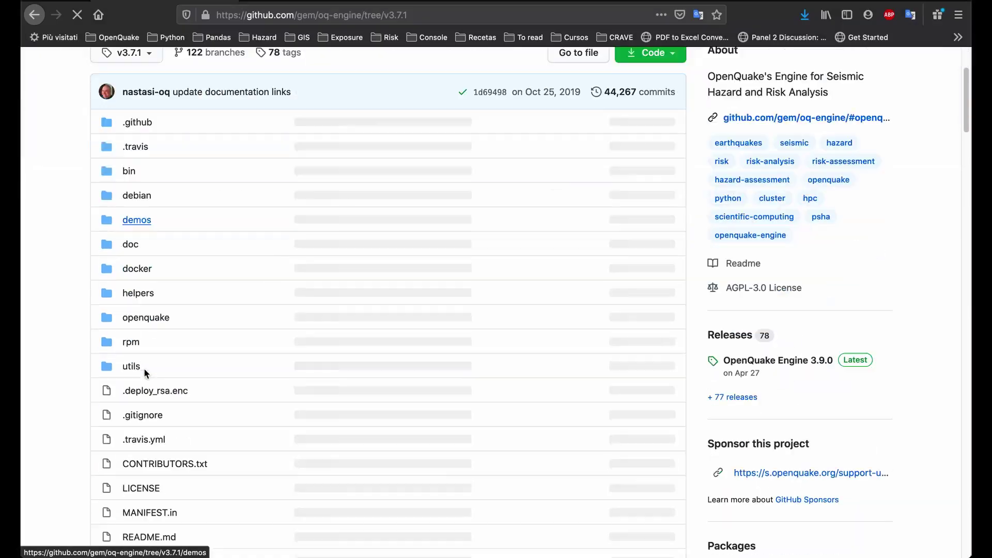
Open the 'Installing on Windows' guide from the README.
scroll(144, 368, down, 15)
scroll(144, 368, down, 15)
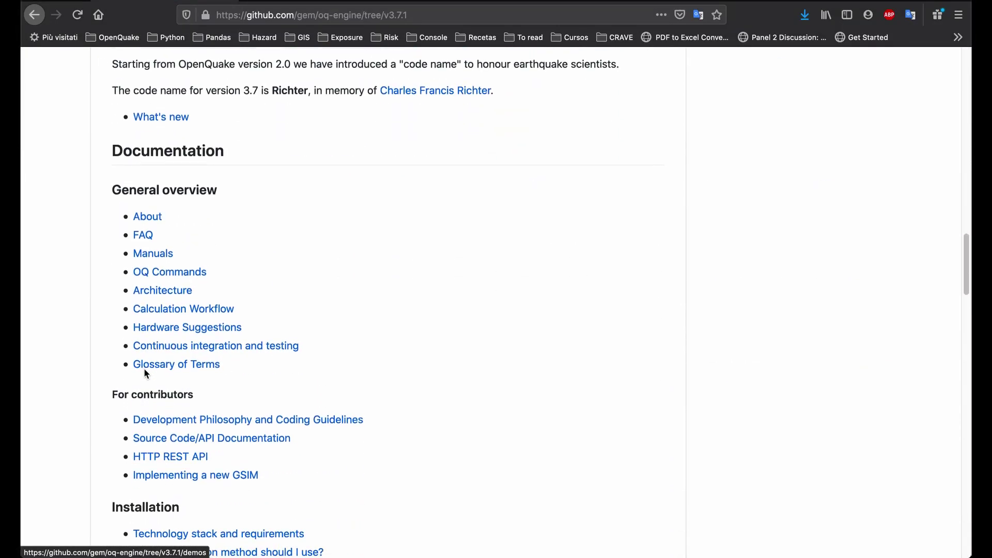
click(195, 333)
Download and save the OpenQuake_Engine_3.7.1-3.exe installer.
scroll(120, 351, down, 9)
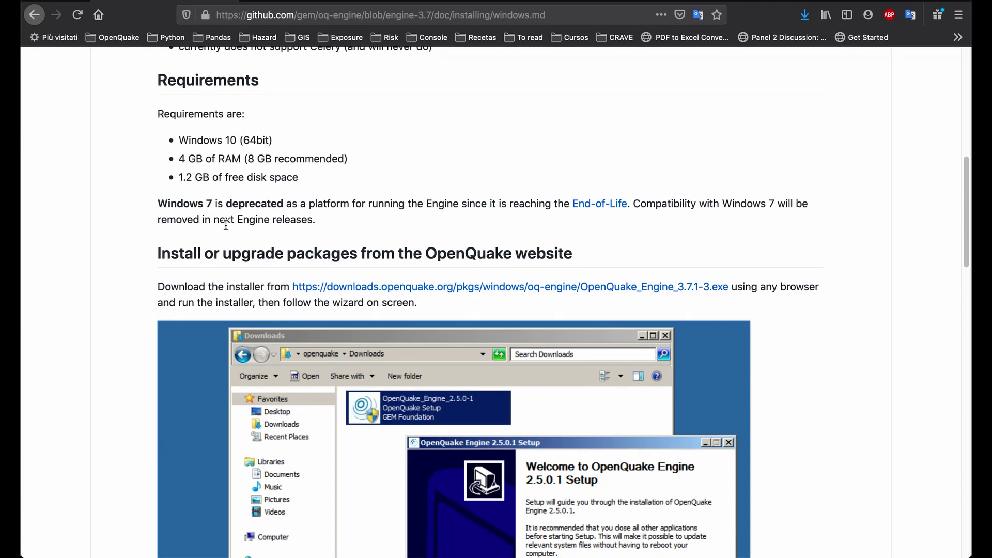
click(569, 287)
click(317, 296)
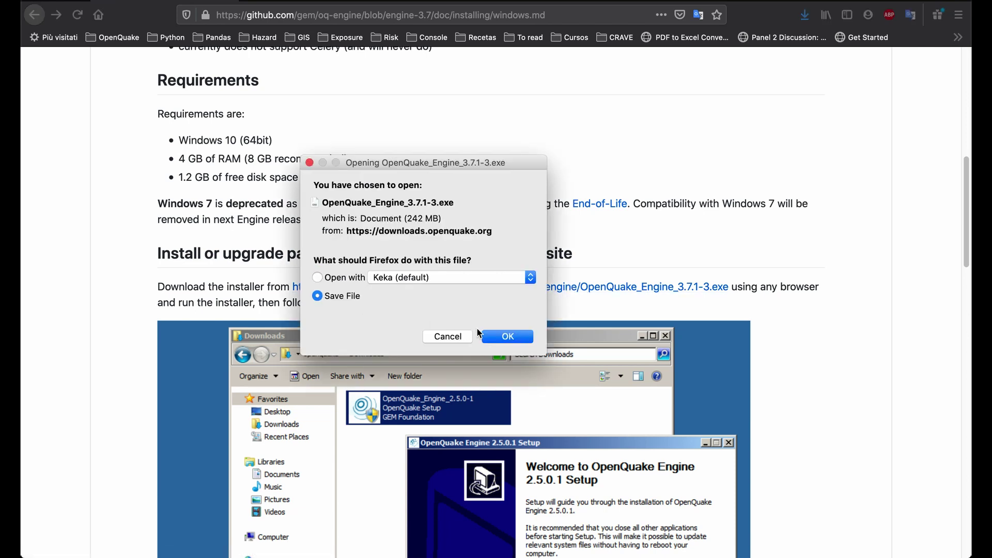
click(499, 340)
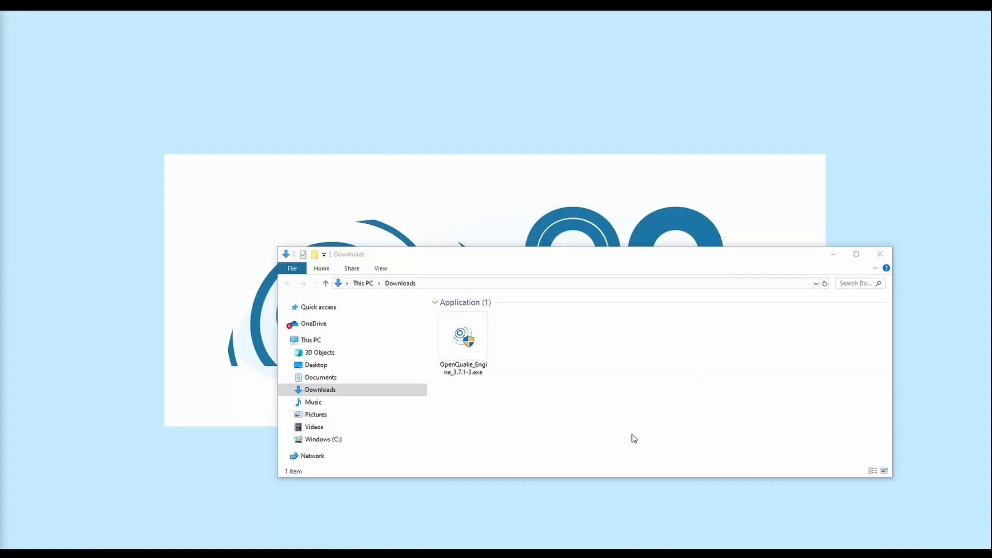
Run the installer, accepting the license, default components and C:\Program Files\OpenQuake Engine folder.
double_click(471, 349)
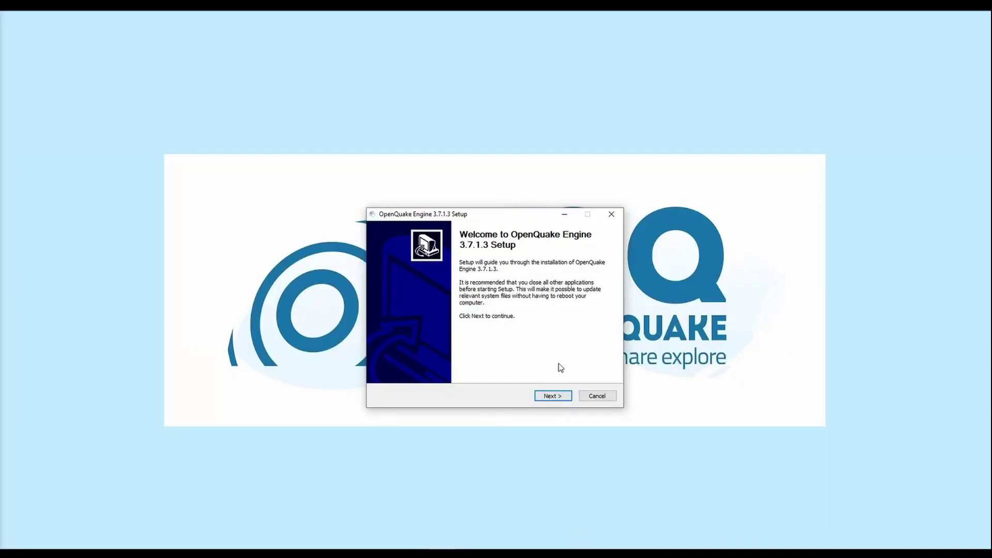
click(555, 399)
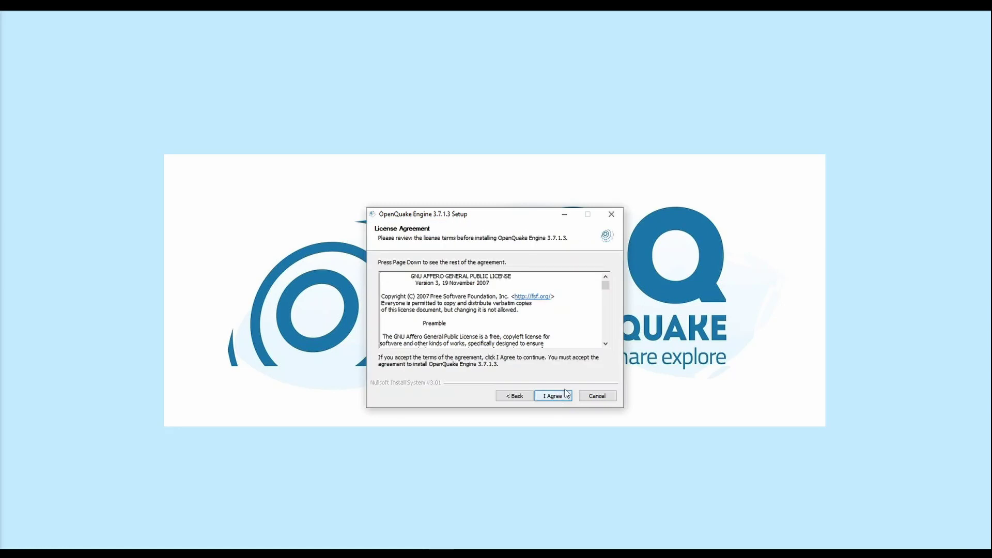
click(554, 396)
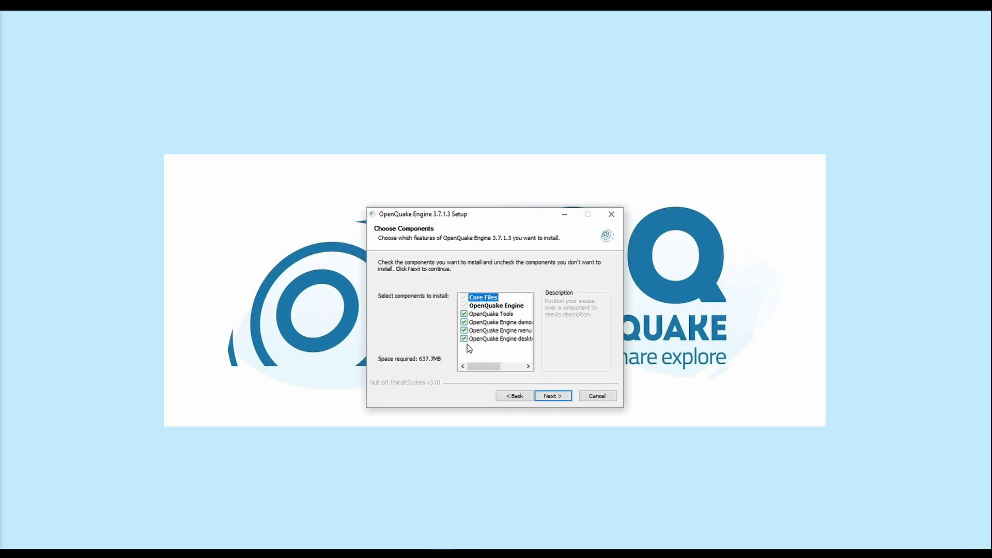
click(551, 395)
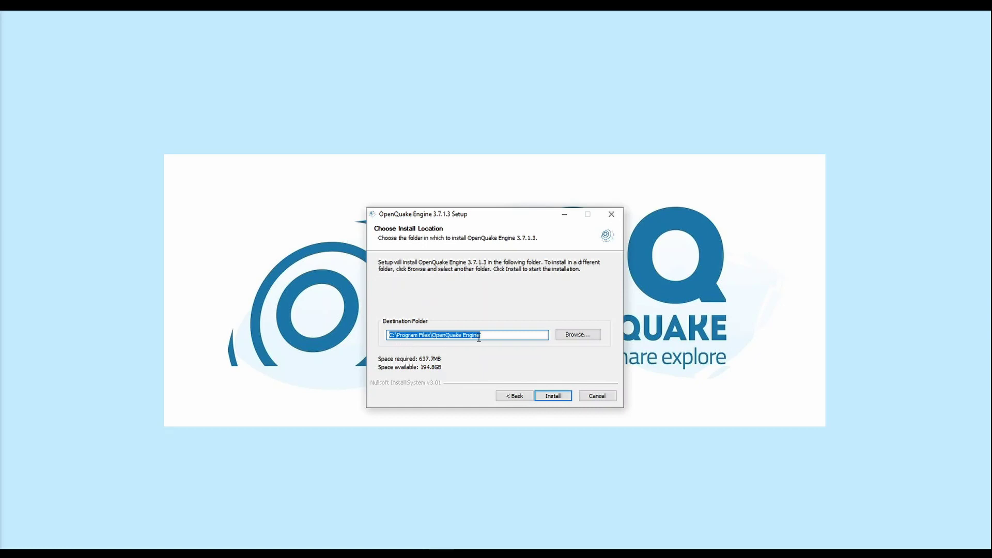
click(548, 396)
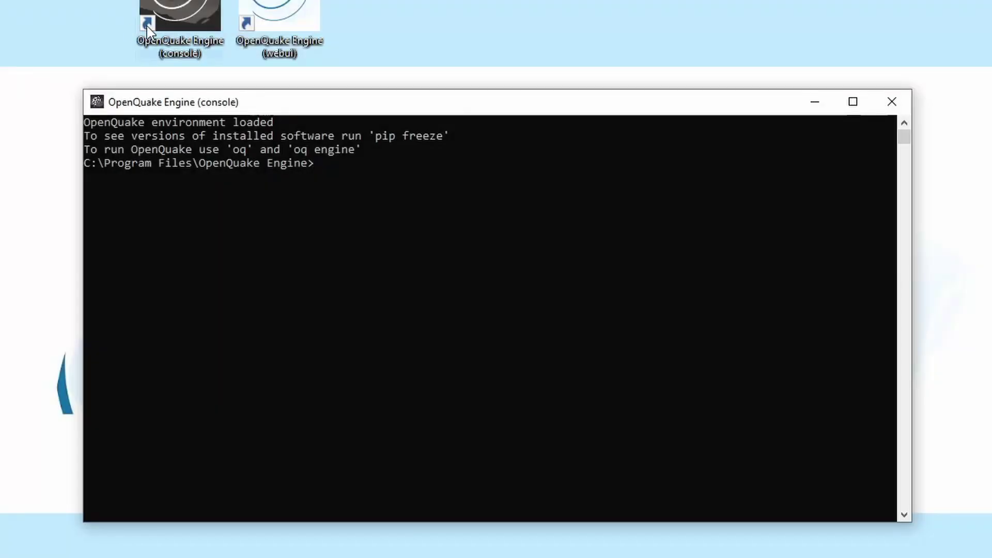
Run oq --version in the engine console to confirm version 3.7.1.
click(326, 159)
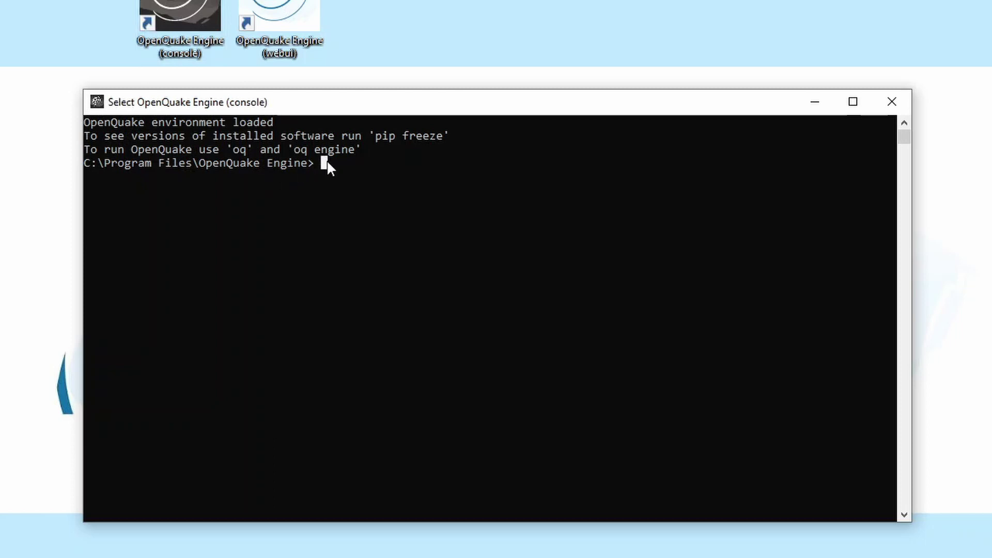
key(Escape)
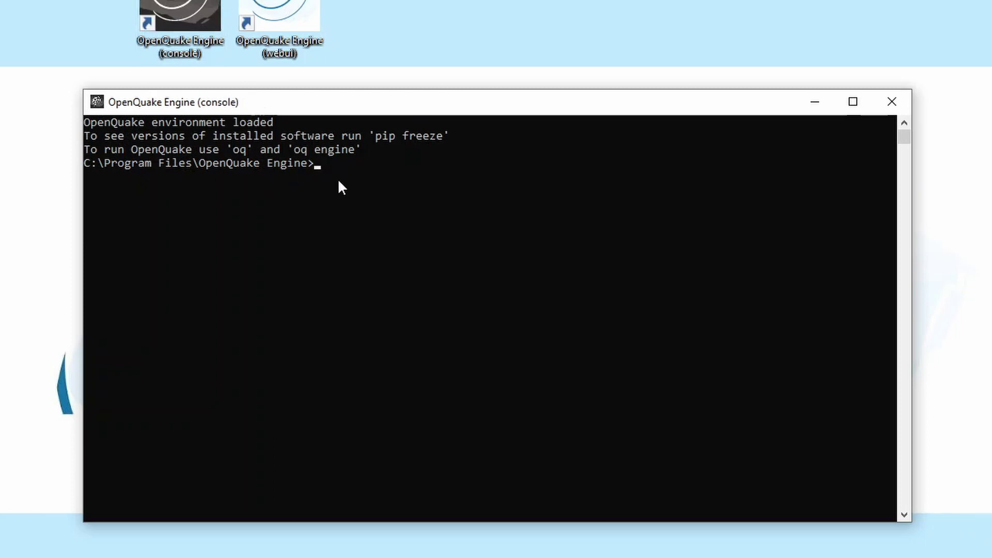
text(oq --version)
key(Return)
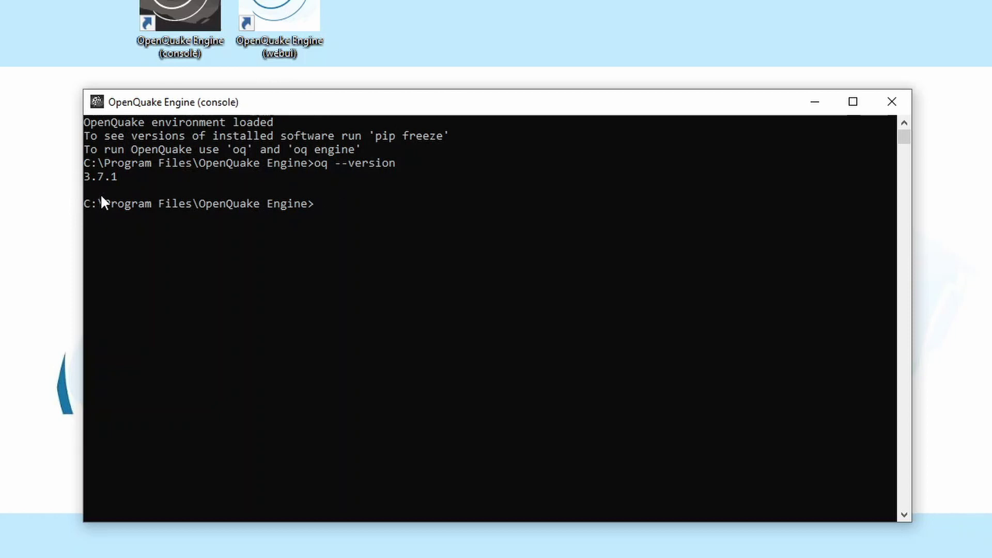
Close the console, reveal the C:\Program Files\OpenQuake Engine path, and select OpenQuake manual.pdf.
click(892, 102)
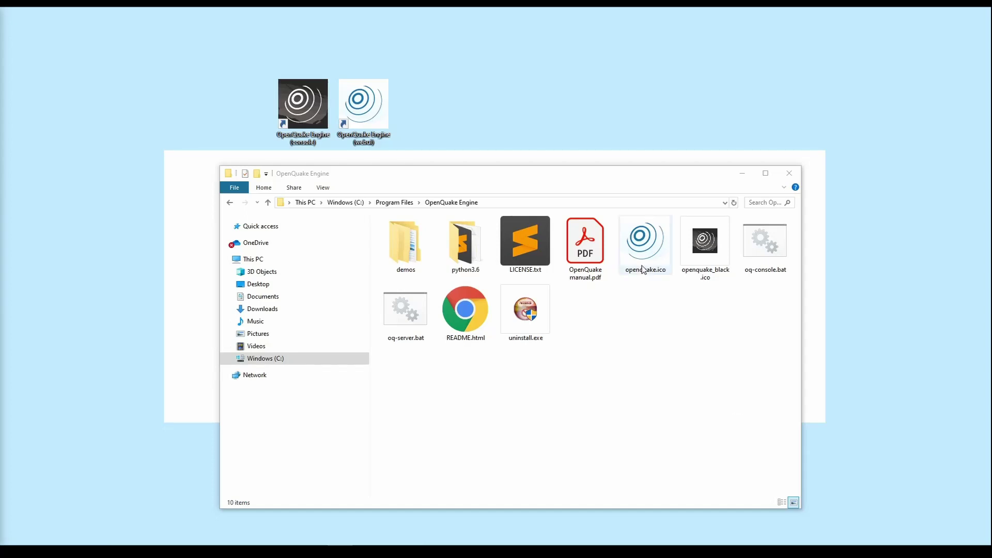
click(594, 254)
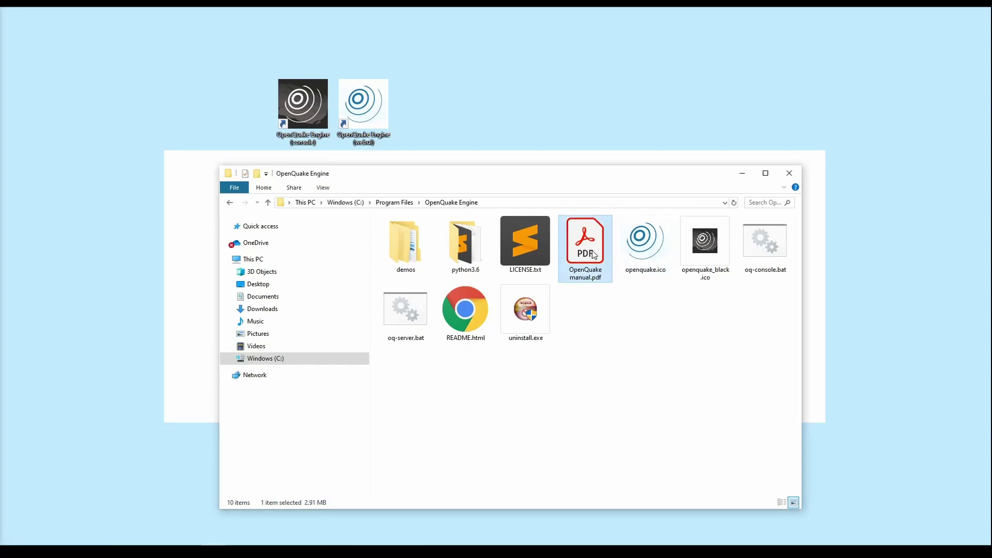
click(500, 202)
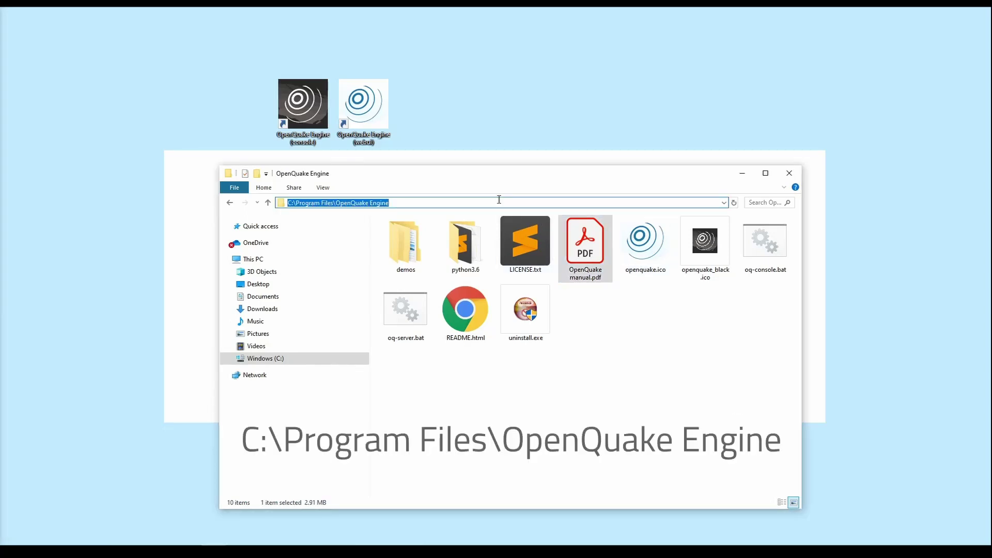
click(644, 348)
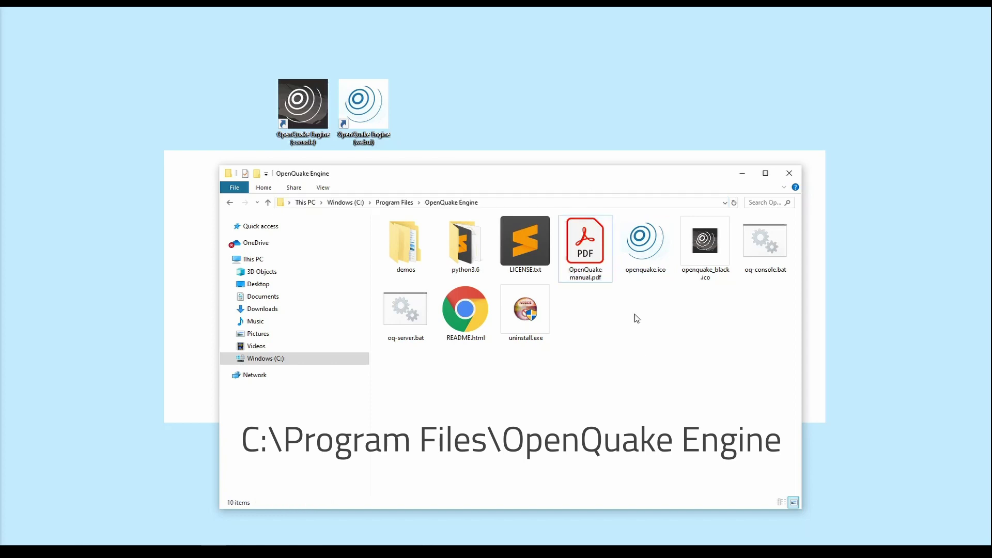
click(593, 245)
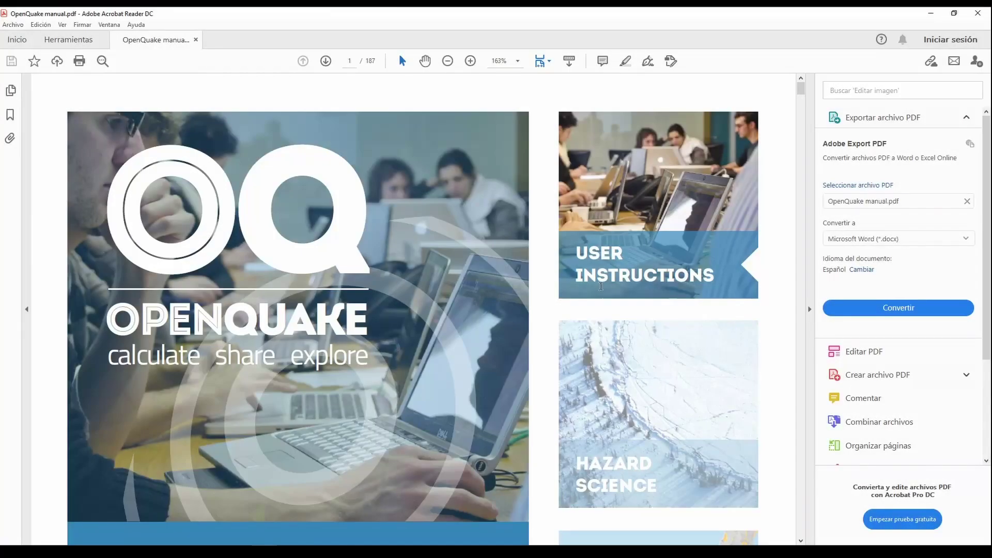
Scroll through the Version 3.7.1 manual's cover and citation pages.
scroll(652, 238, down, 5)
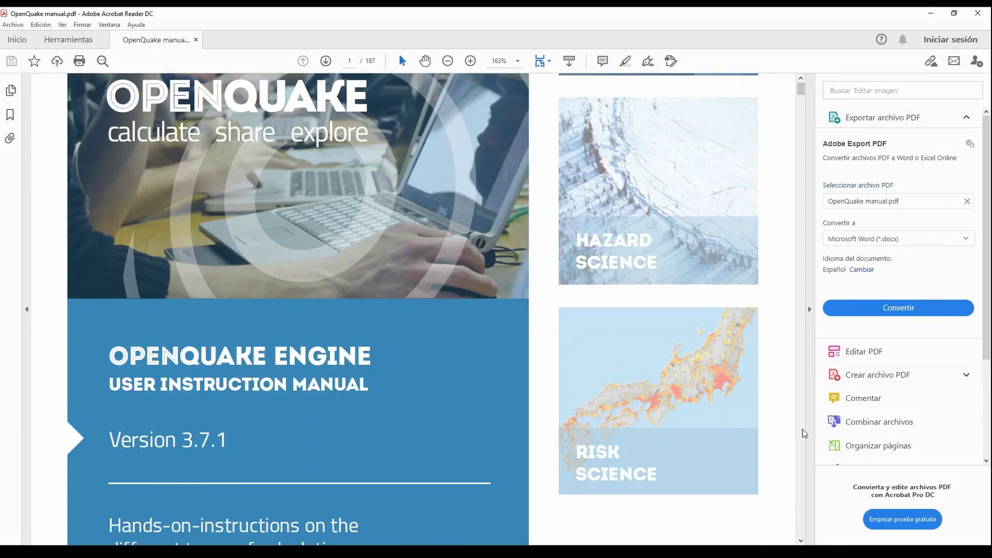
scroll(805, 434, down, 3)
scroll(805, 435, down, 10)
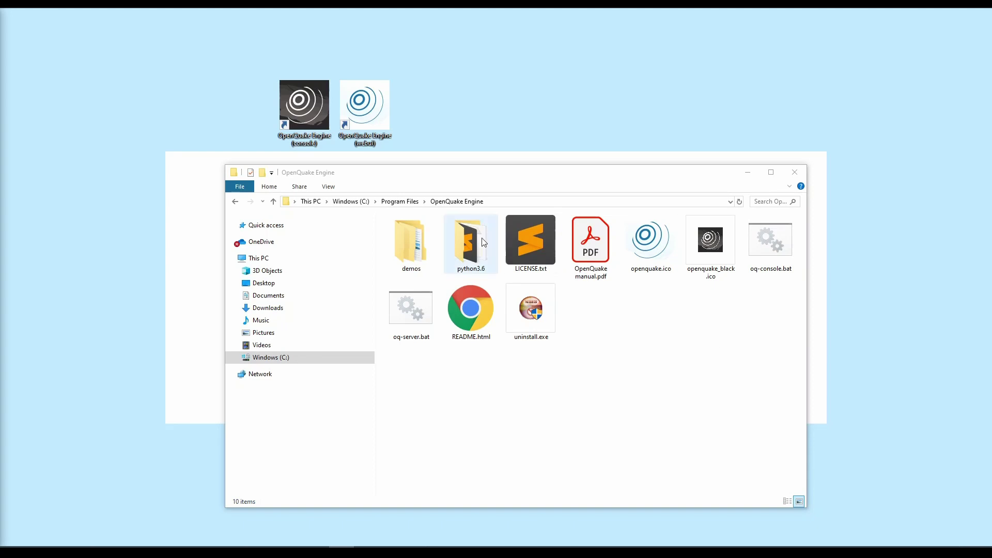
Open the demos folder, look into risk, then open hazard and scroll its 30 items.
click(416, 256)
double_click(417, 255)
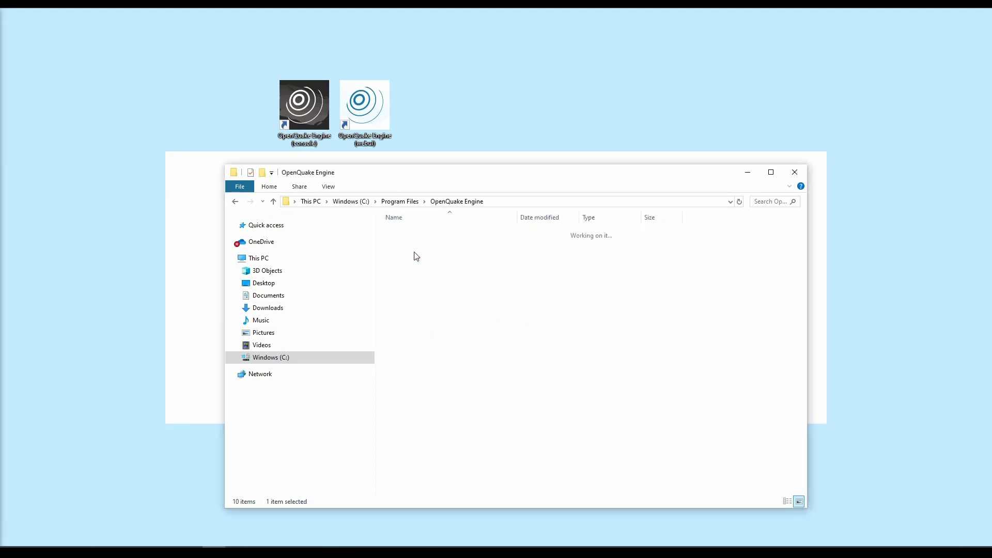
click(418, 237)
click(416, 248)
double_click(417, 244)
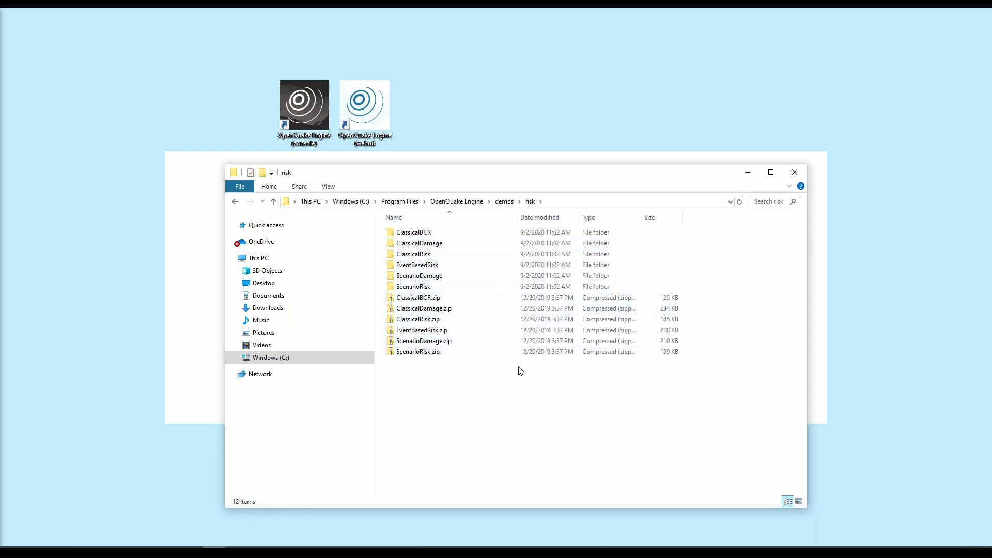
key(alt+Left)
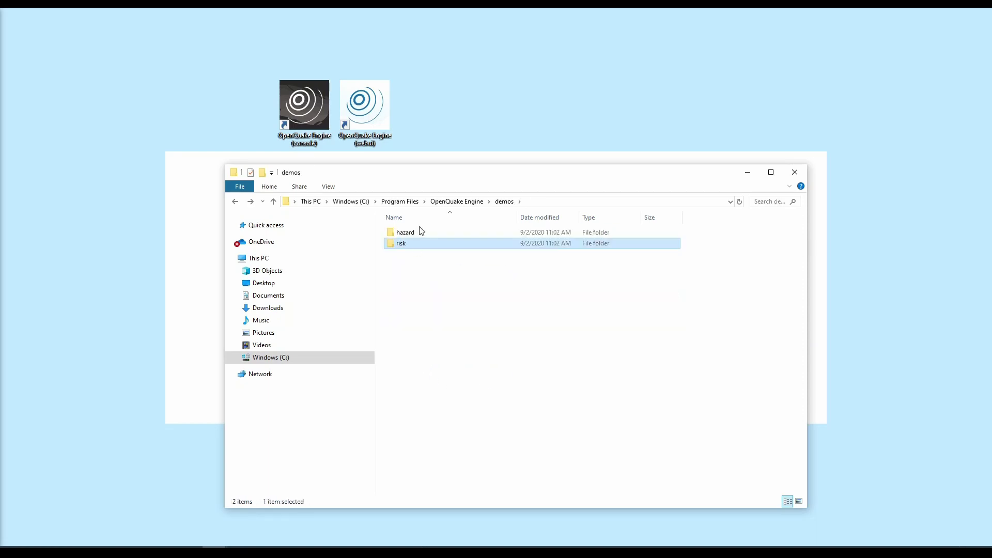
double_click(422, 234)
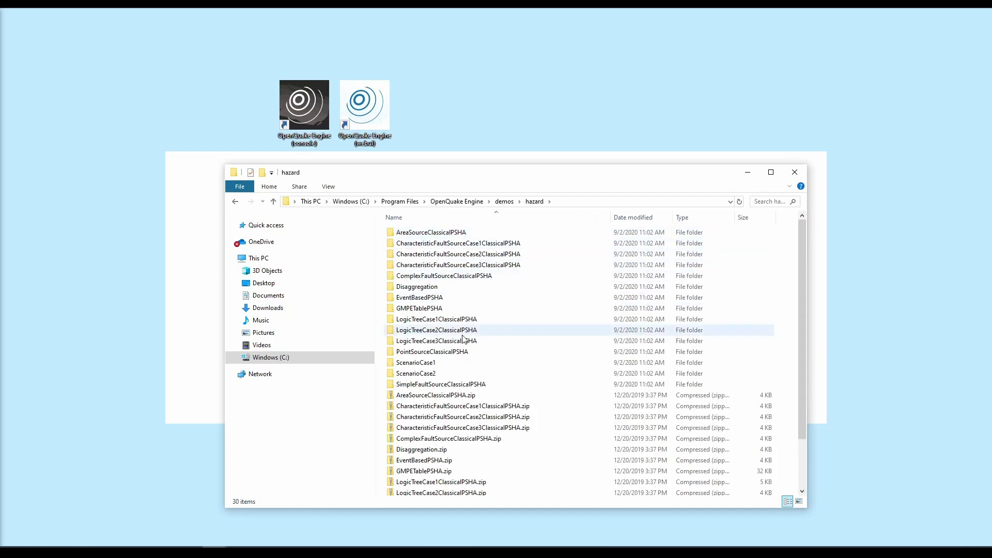
scroll(628, 387, down, 2)
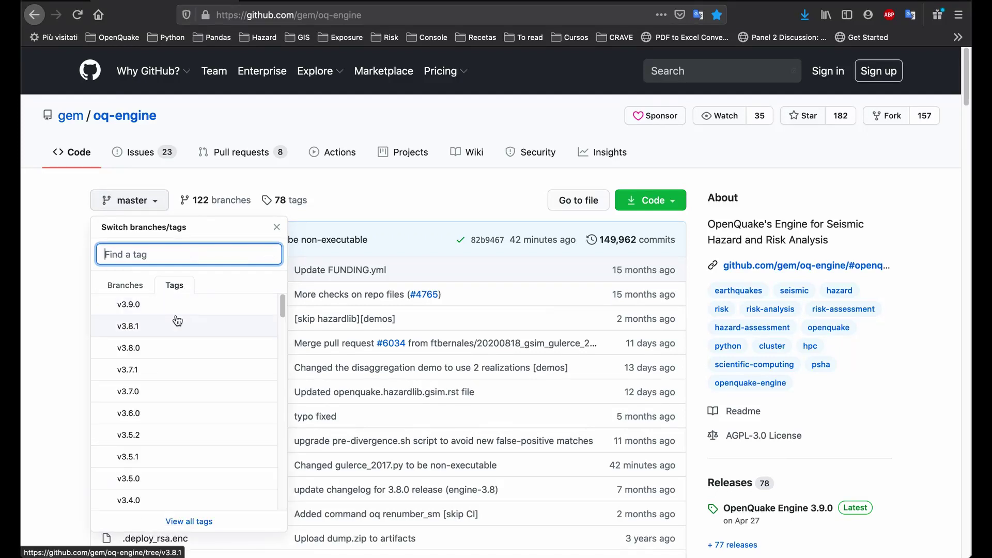
Switch the repository to tag v3.7.1 and open the 'Installing on macOS' guide.
click(144, 371)
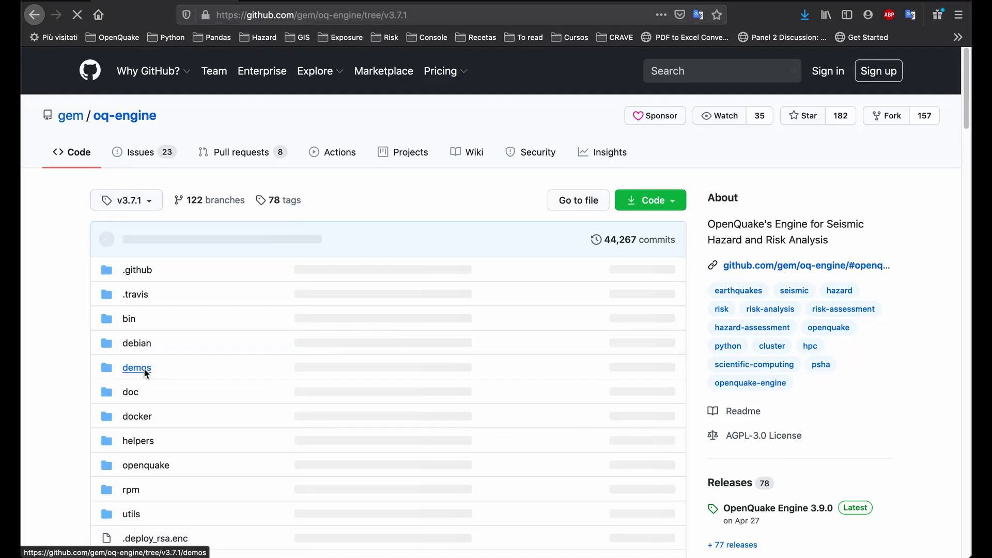
scroll(144, 368, down, 15)
scroll(144, 368, down, 13)
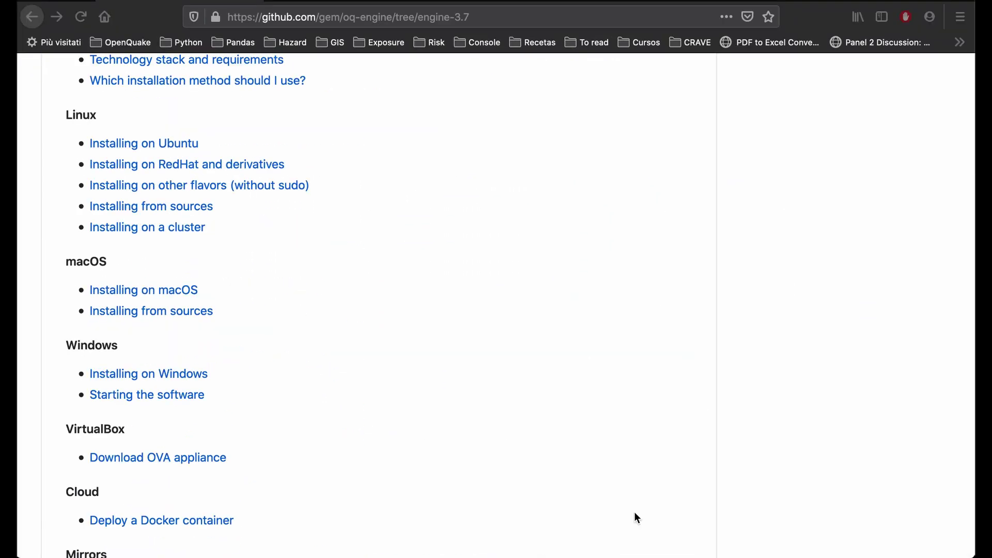
click(151, 294)
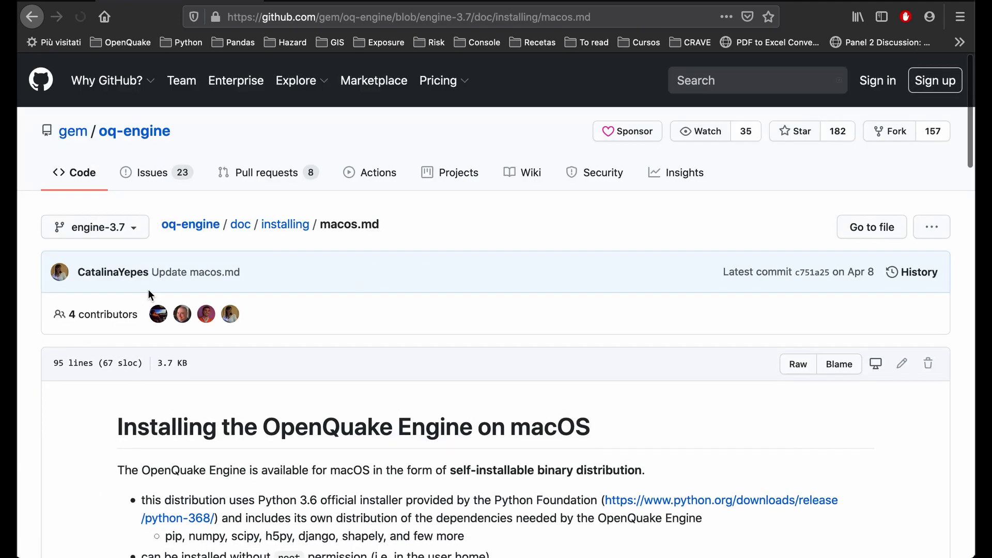
Scroll the engine-3.7 macOS guide down to the requirements and installer download instructions.
scroll(279, 362, down, 8)
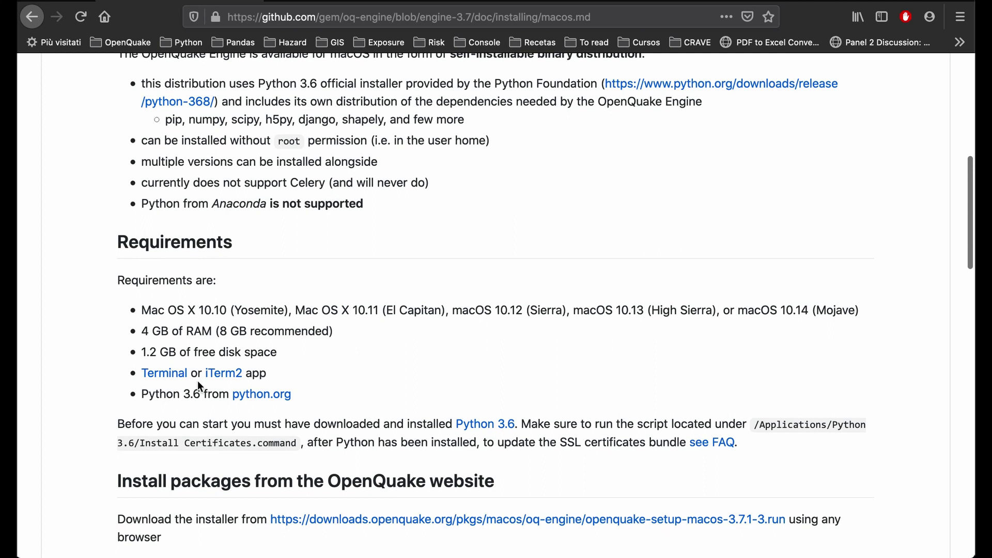
scroll(197, 383, down, 1)
scroll(197, 383, down, 2)
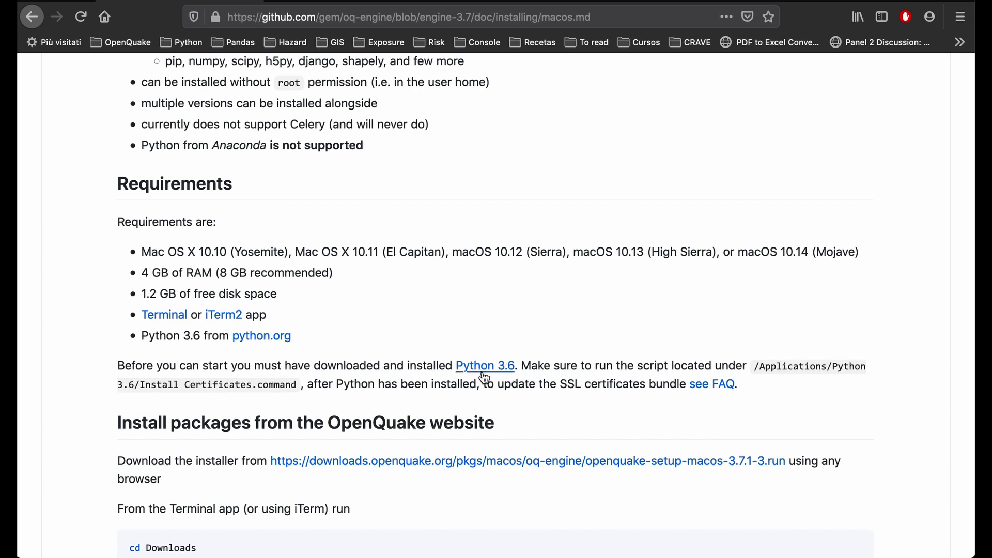
scroll(485, 376, down, 3)
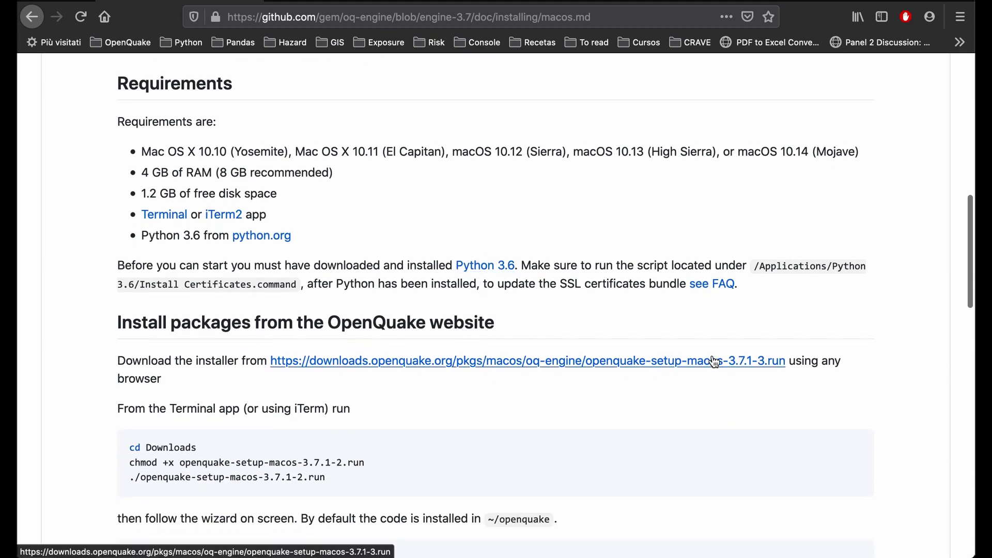
Save the 273 MB openquake-setup-macos-3.7.1-3.run installer and open a terminal beside Firefox.
click(749, 370)
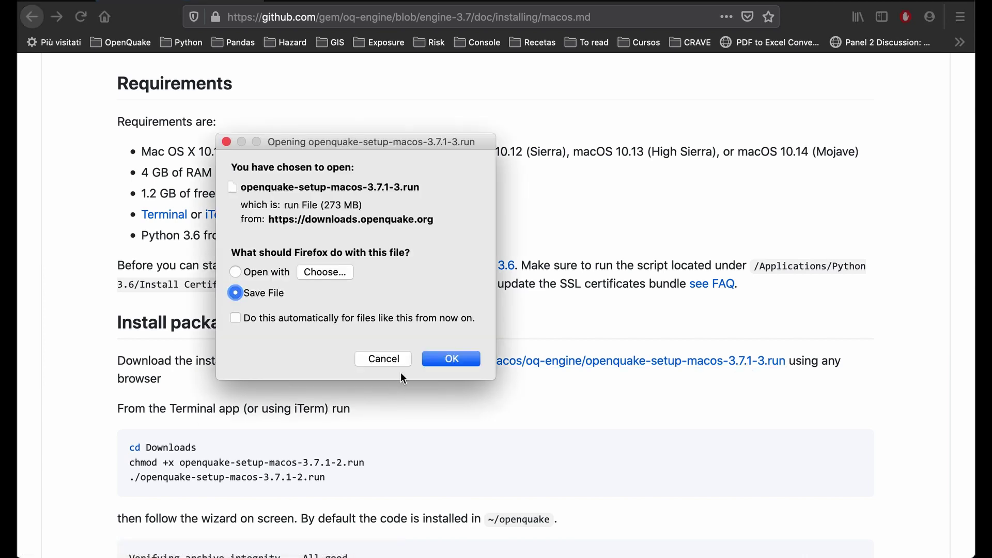
click(450, 361)
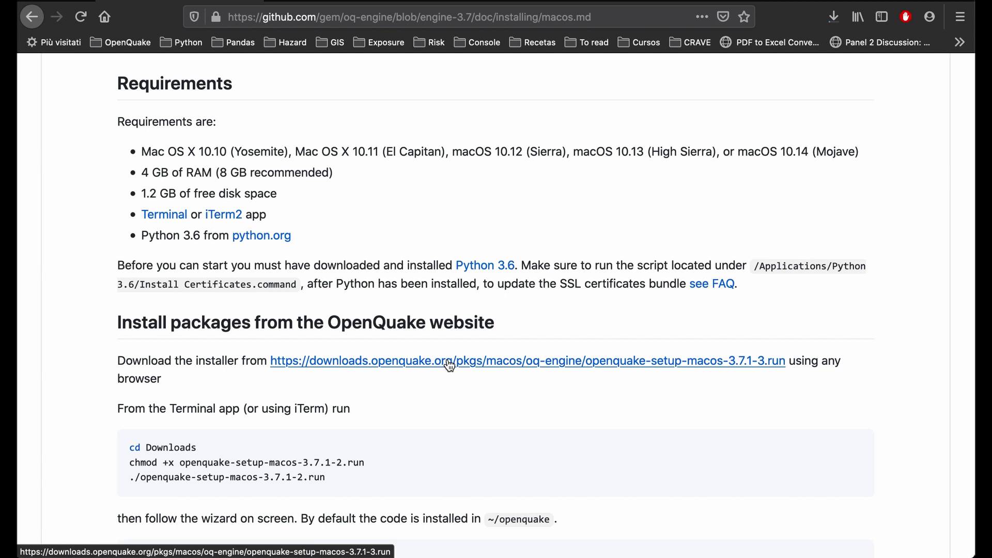
key(super+Return)
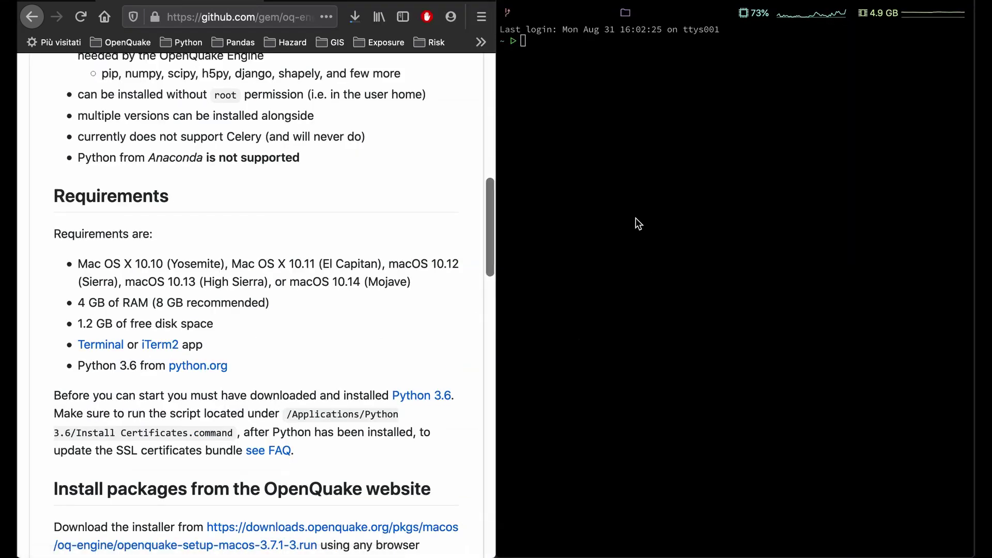
Move into Downloads and make openquake-setup-macos-3.7.1-1.run executable with chmod +x.
click(636, 221)
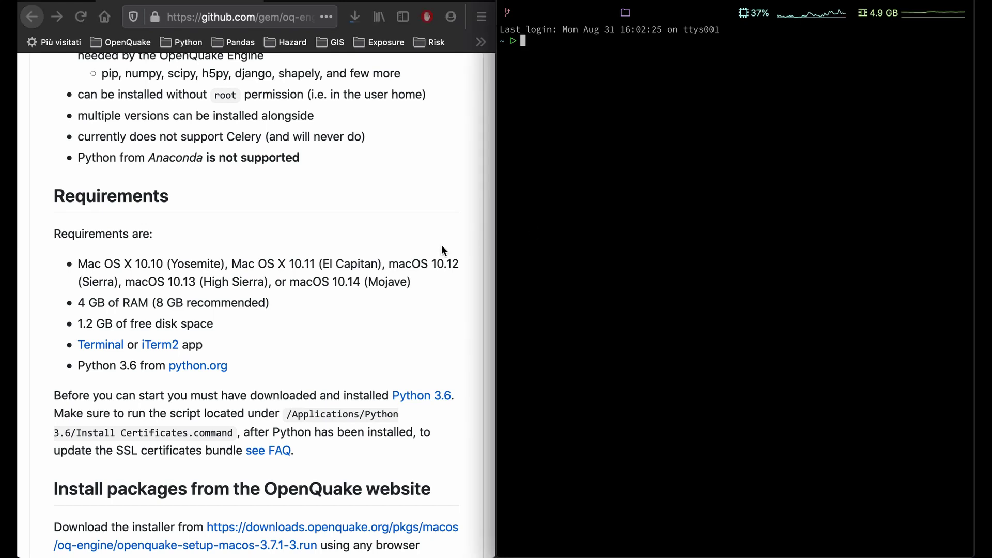
scroll(442, 244, down, 9)
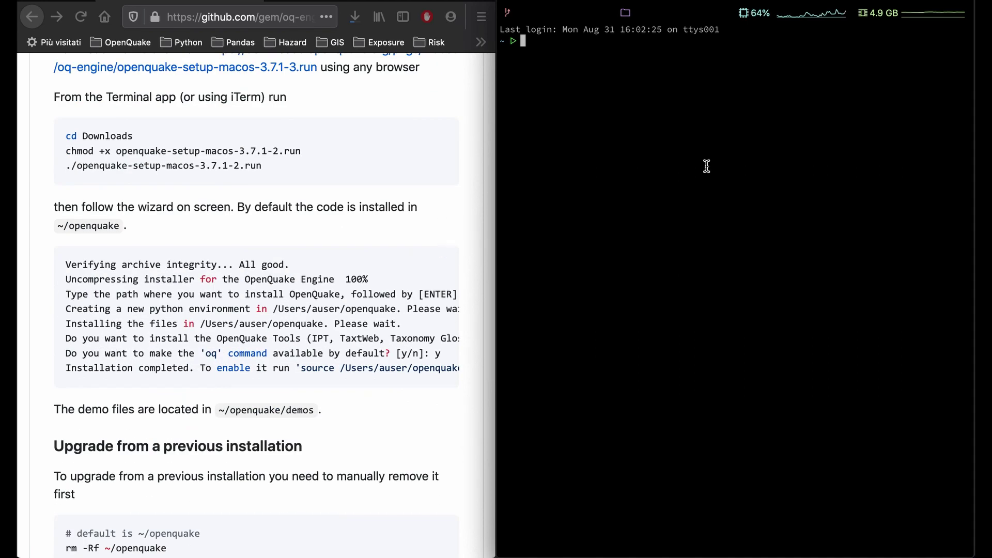
text(cd)
key(Right)
key(Return)
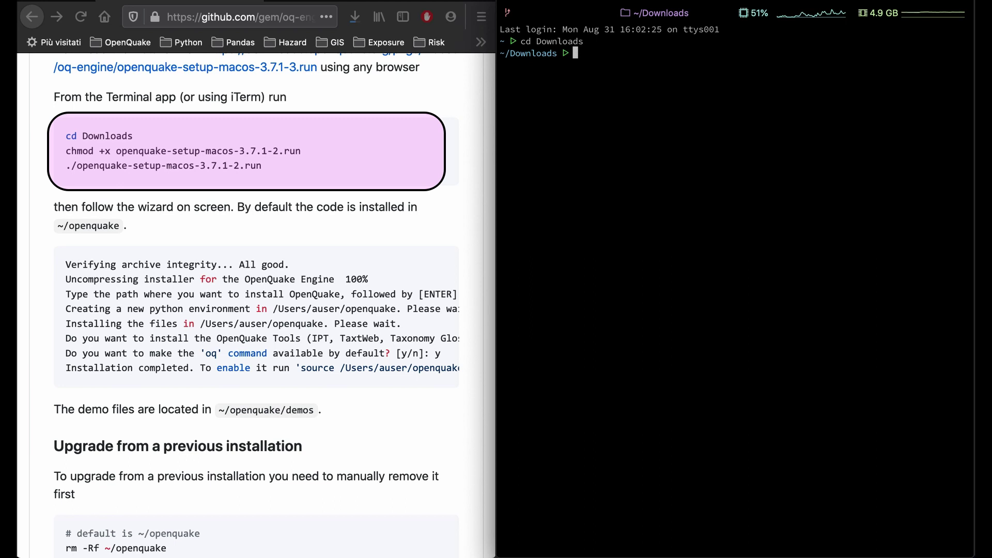
text(chm)
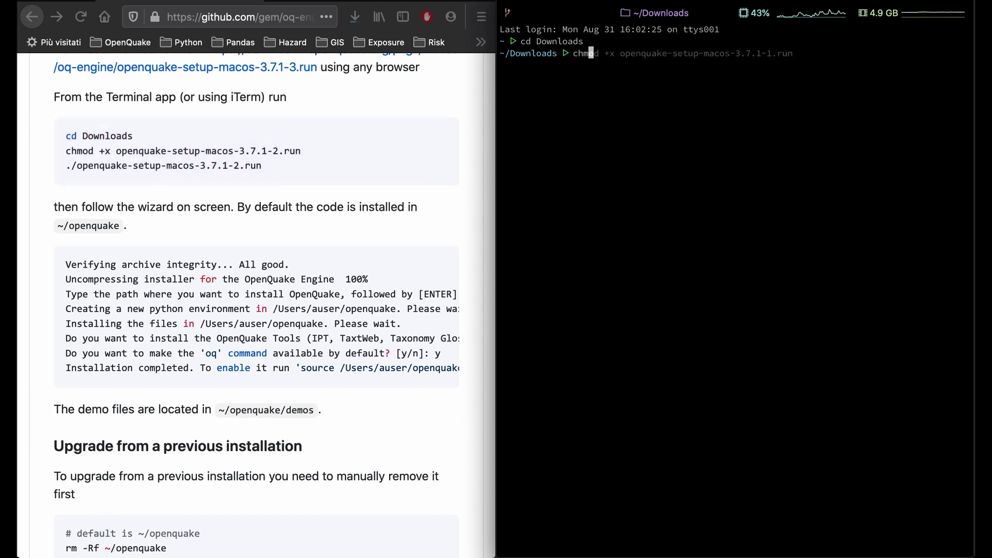
key(Right)
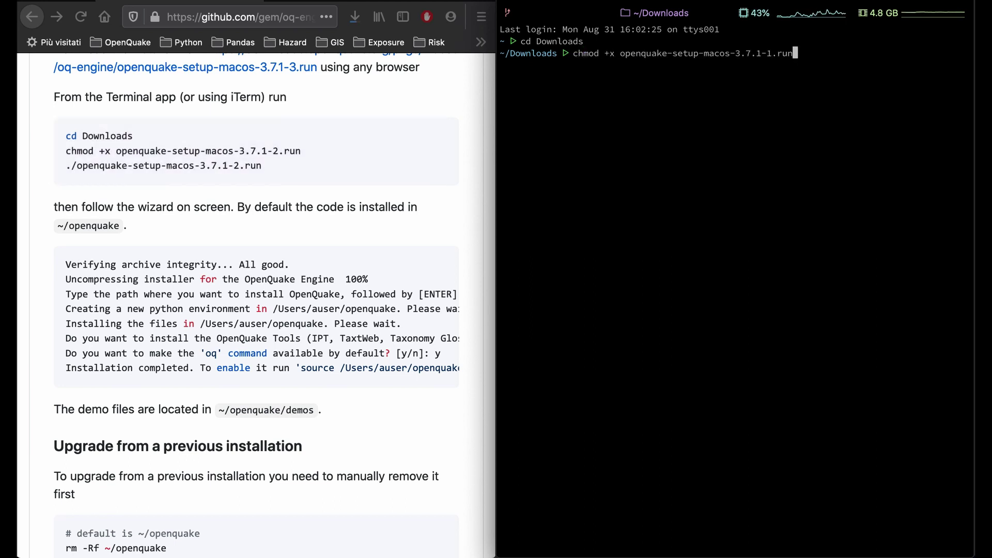
key(Return)
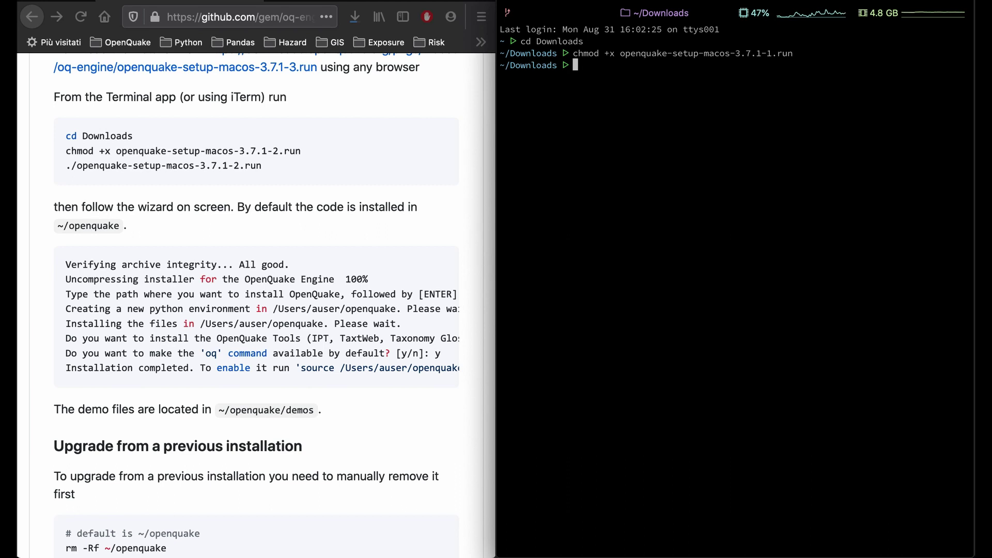
Launch ./openquake-setup-macos-3.7.1-1.run until it asks for an install path.
text(./op)
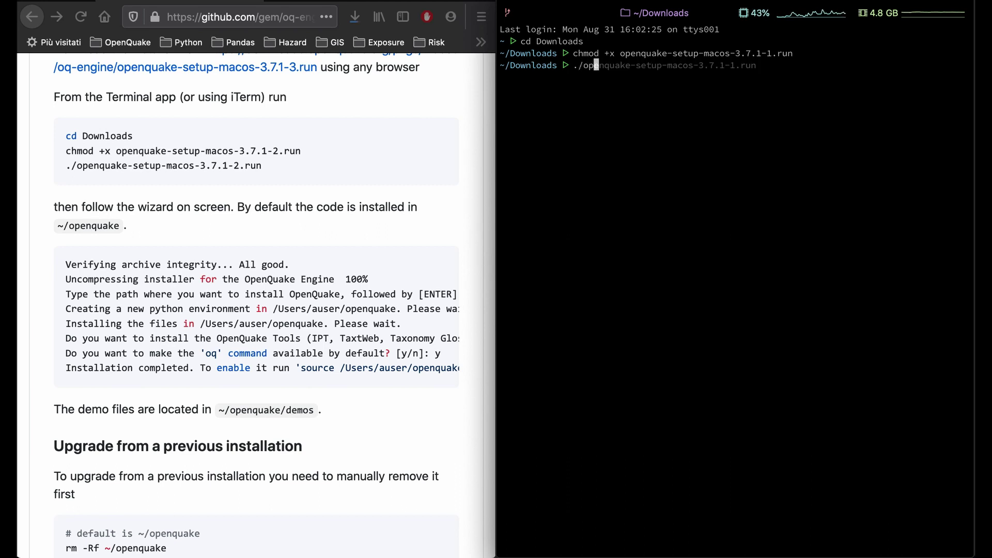
key(Right)
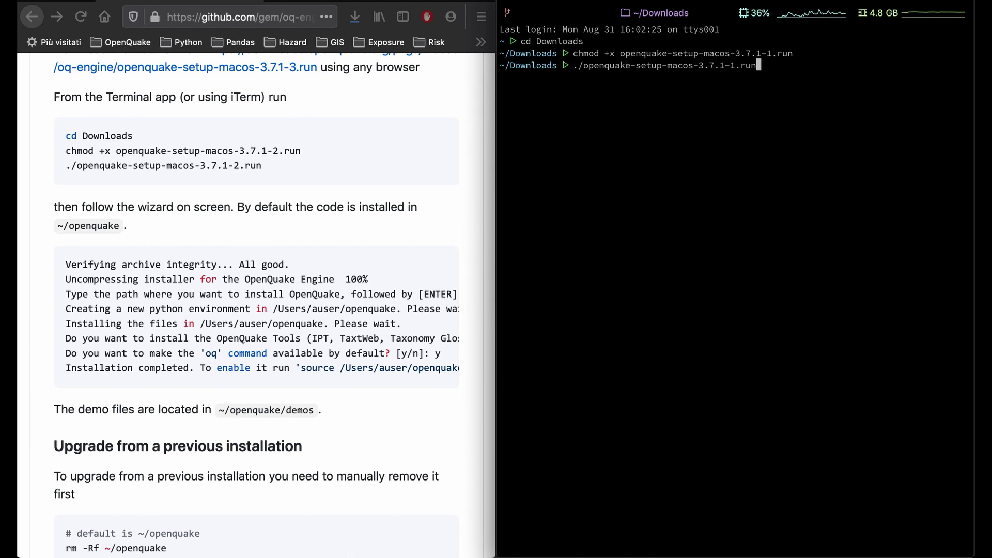
key(Return)
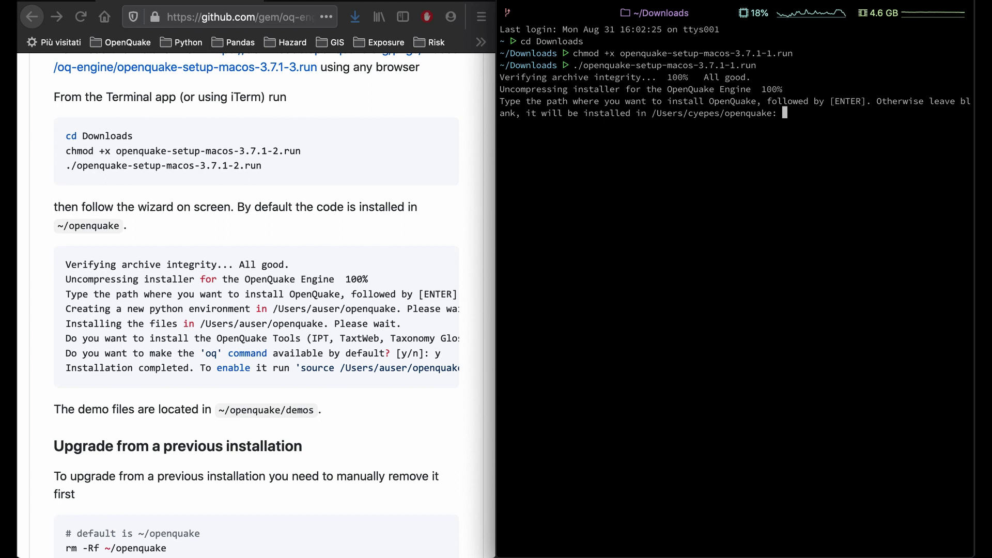
Accept the default install location, then answer y to include OpenQuake Tools and enable the oq command.
drag(653, 113, 777, 113)
click(799, 112)
key(Return)
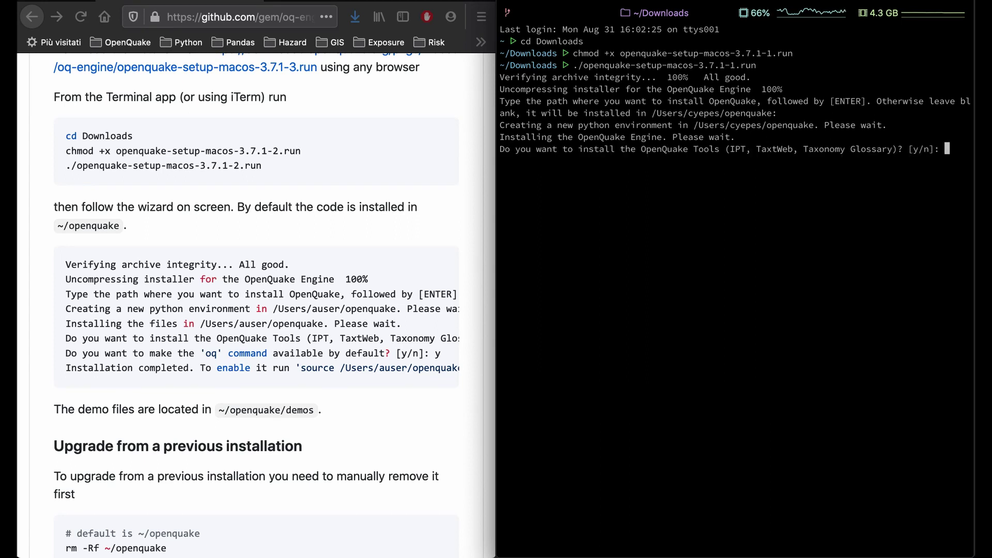
text(y)
key(Return)
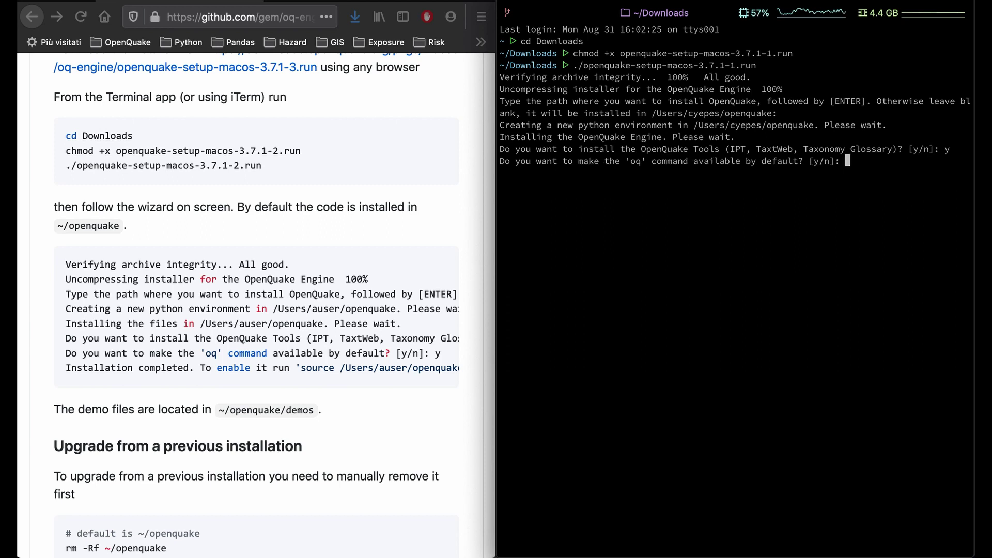
text(y)
key(Return)
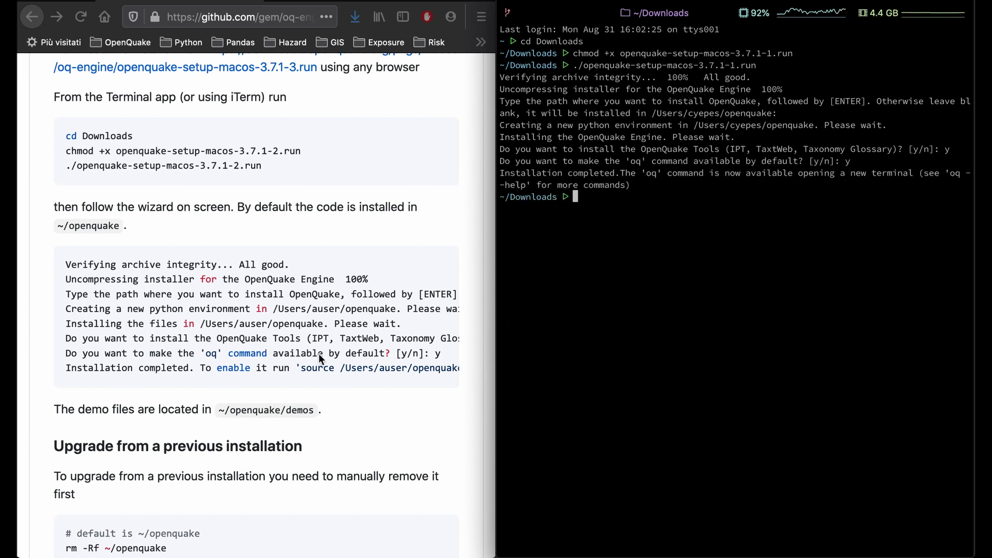
Source the docs' env.sh line with the real home folder name to activate the openquake environment.
mouse_move(301, 367)
mouse_down()
mouse_move(458, 368)
mouse_move(283, 362)
mouse_move(293, 367)
mouse_up()
key(super+c)
click(665, 282)
key(super+v)
key(Left)
key(Left)
key(Left)
key(Left)
key(Left)
key(Left)
key(Left)
key(Left)
key(Left)
key(Left)
key(Left)
key(Left)
key(Left)
key(Left)
key(Left)
key(Left)
key(Left)
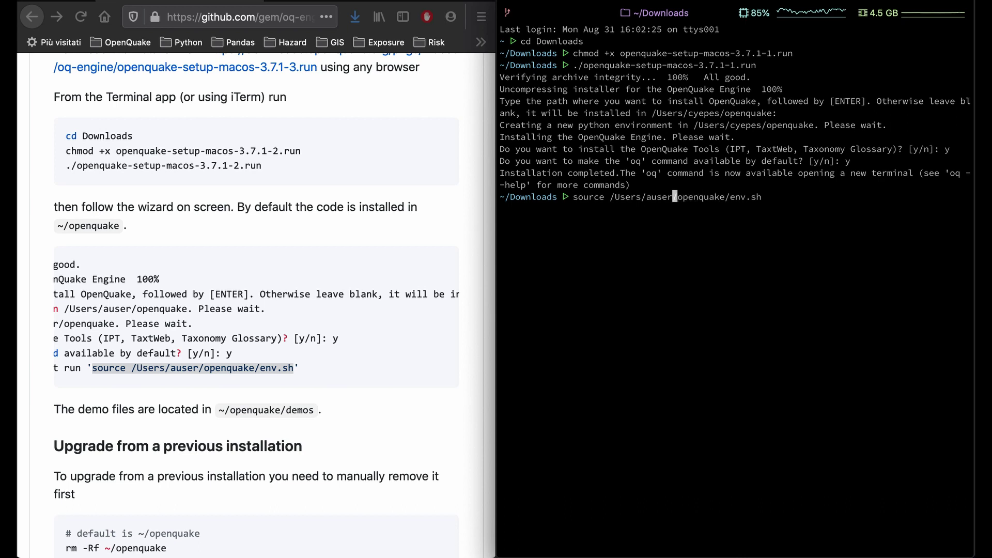
key(BackSpace)
key(BackSpace)
key(BackSpace)
key(BackSpace)
key(BackSpace)
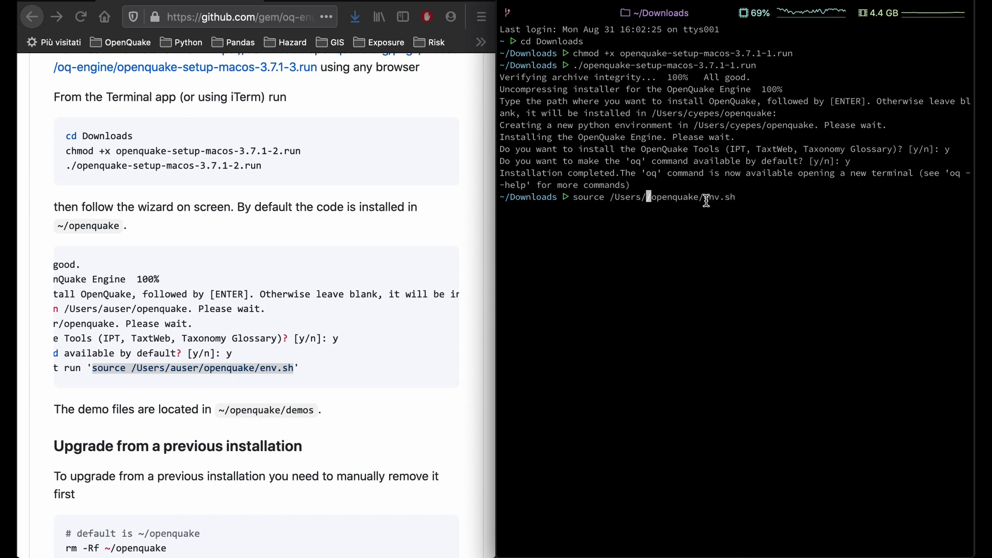
drag(688, 113, 720, 113)
key(super+v)
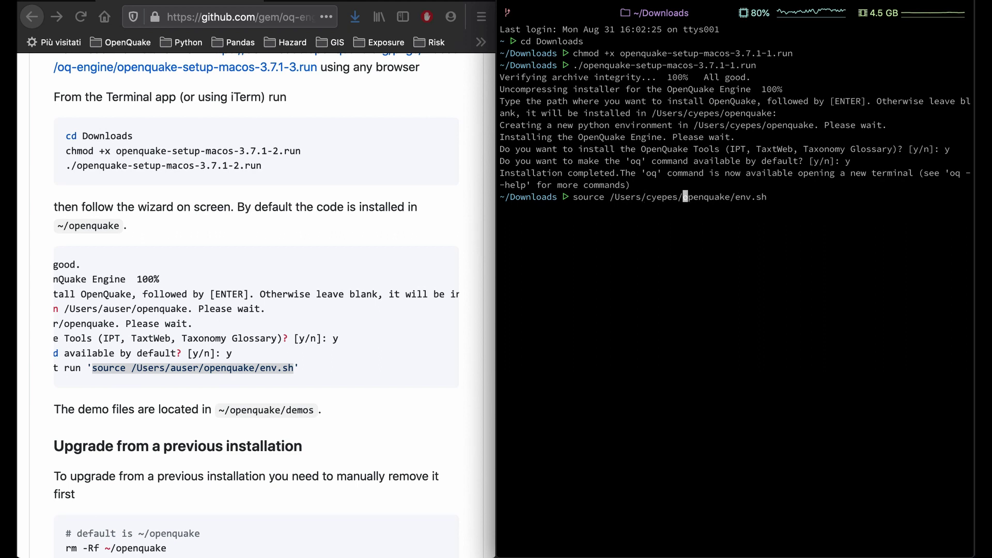
key(Return)
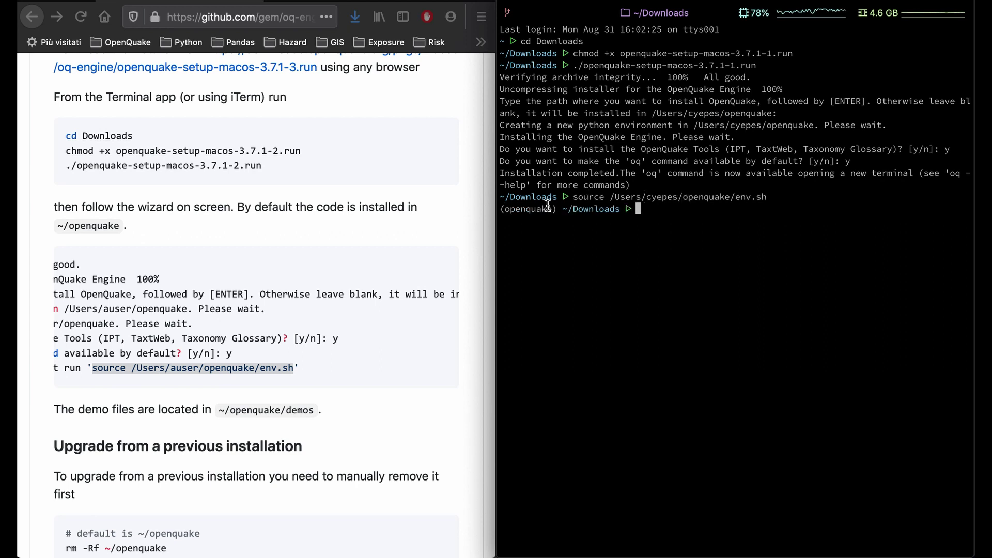
Run oq --version to check the installed engine version.
drag(499, 209, 558, 208)
click(649, 208)
text(oq )
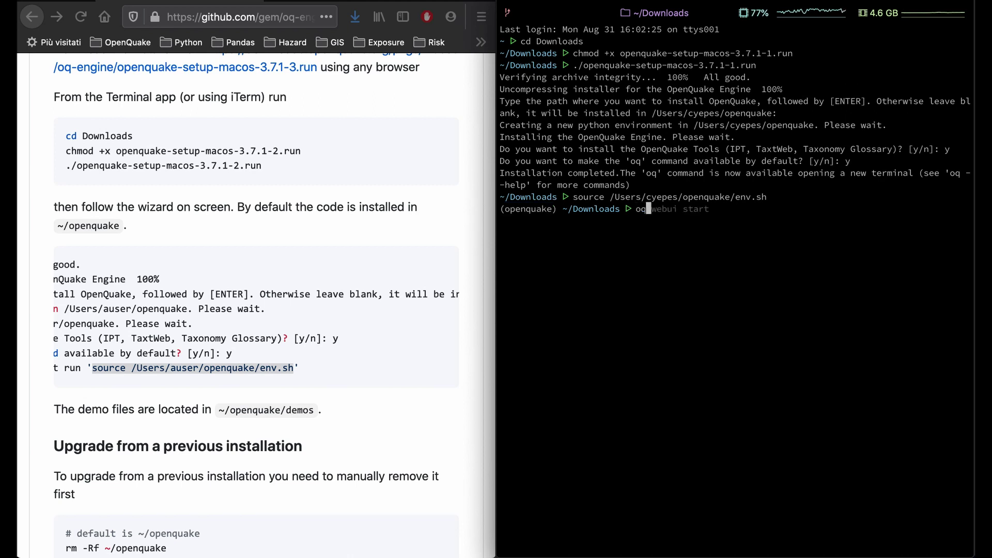
text(--version)
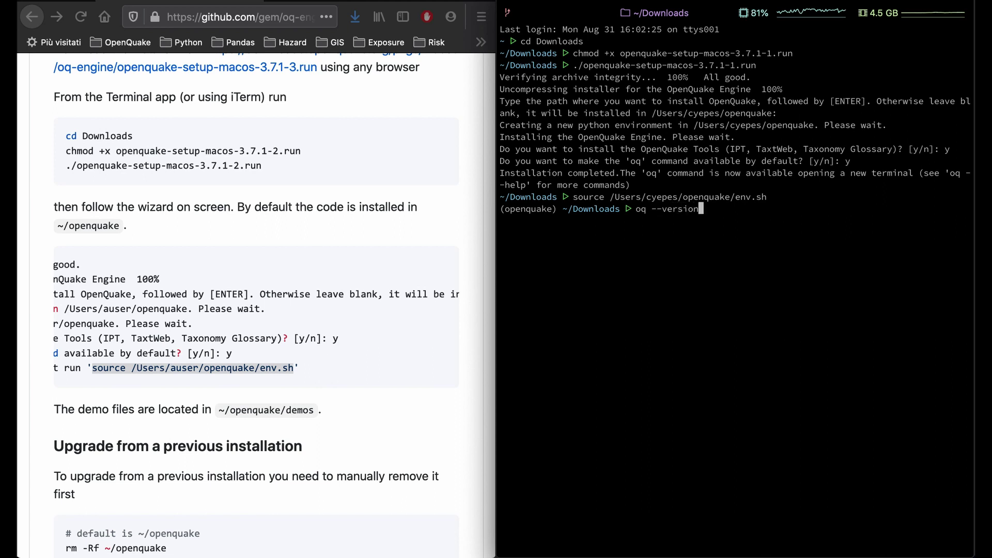
key(Return)
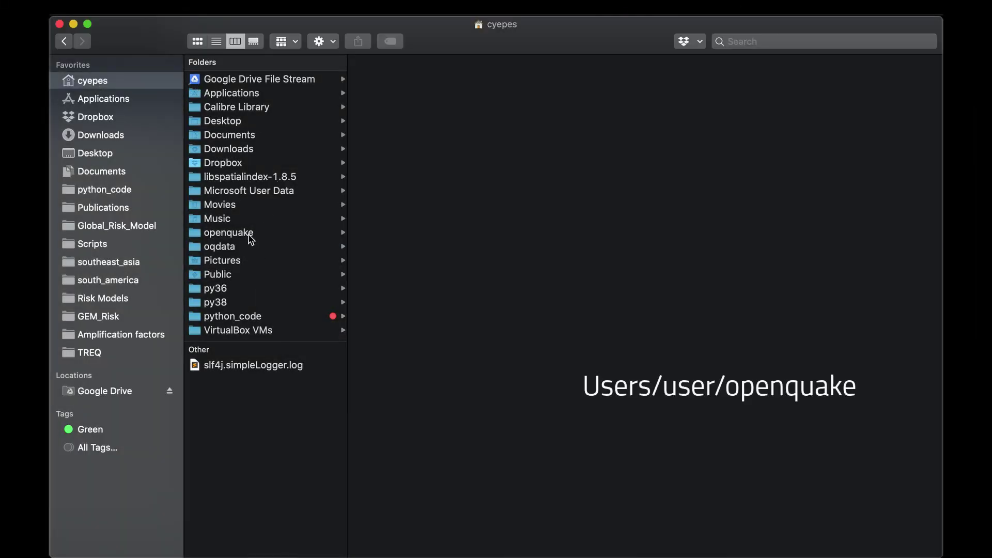
Browse openquake › share › demos in Finder to show the hazard demos, then the risk demos.
click(250, 239)
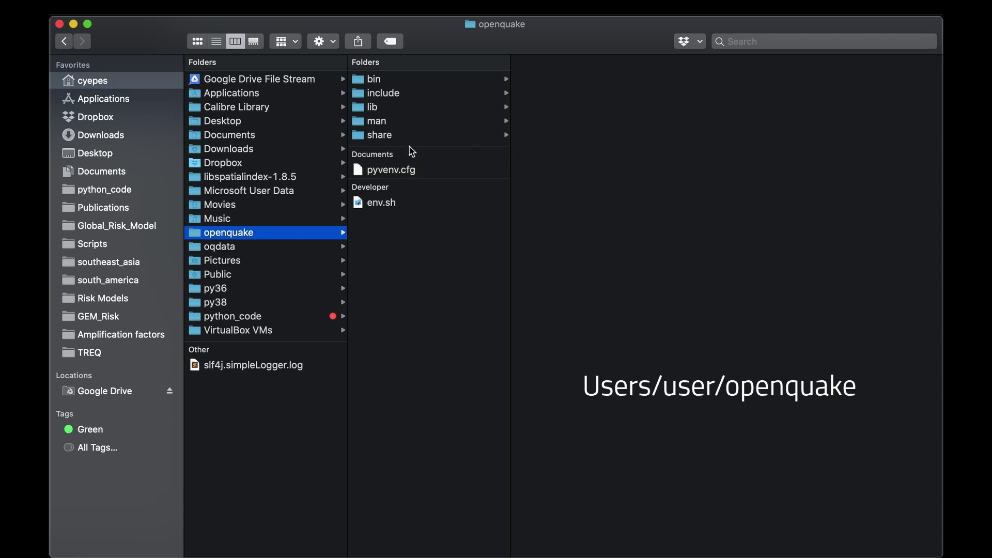
click(396, 139)
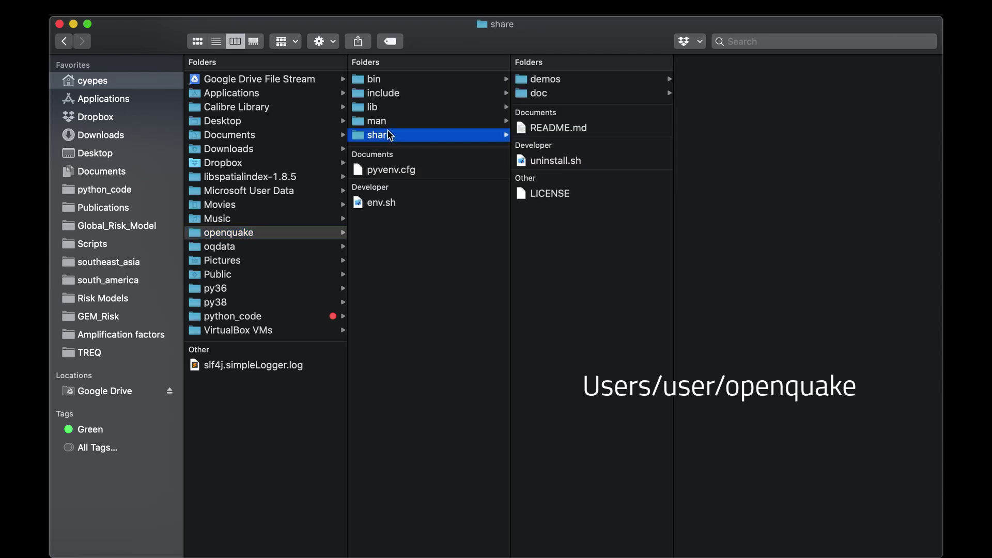
click(581, 82)
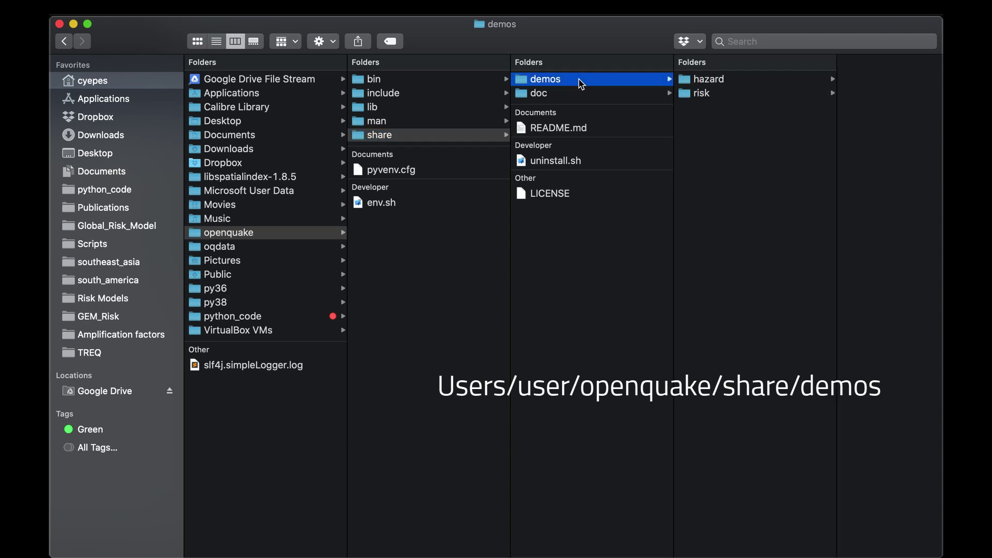
click(731, 83)
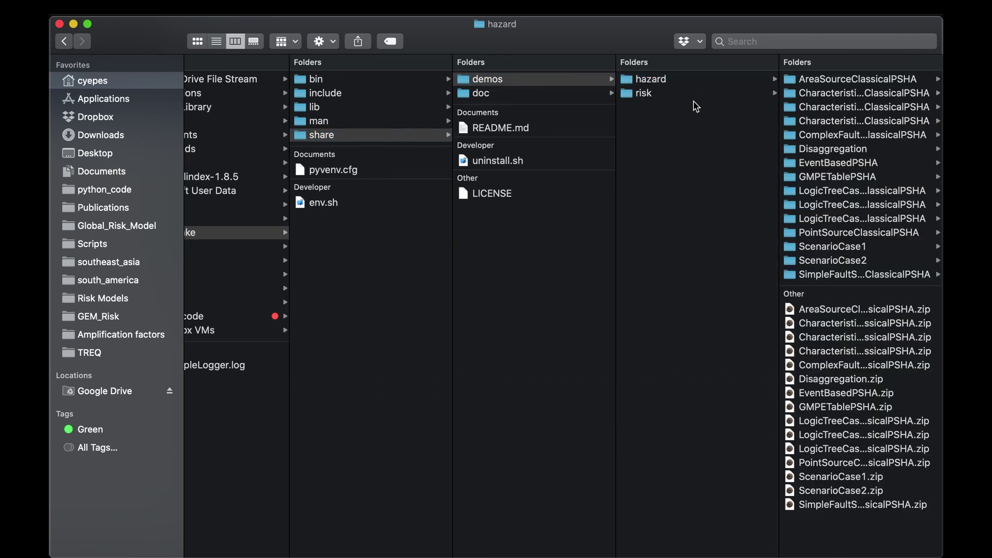
click(696, 107)
click(695, 99)
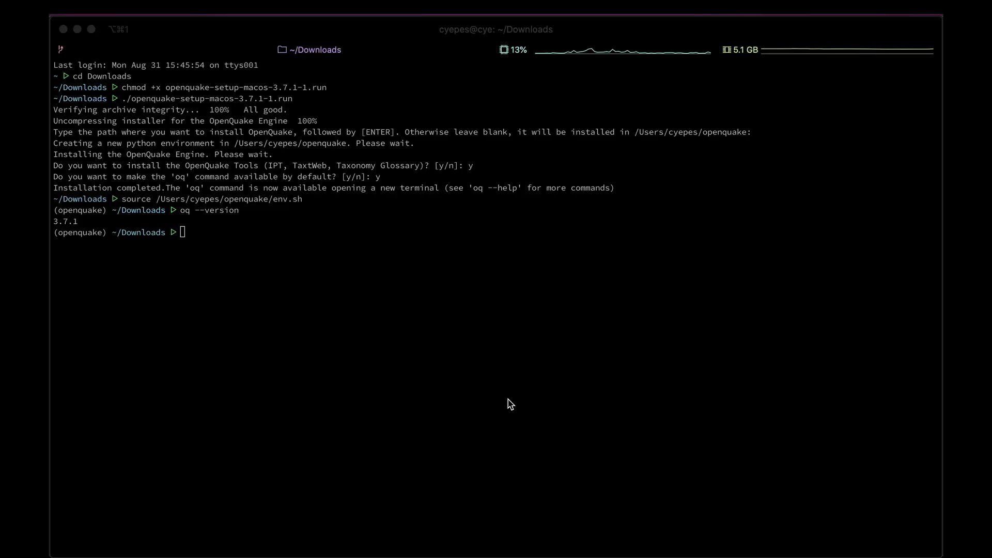
Run oq webui start in the terminal to launch the OpenQuake web interface.
click(469, 296)
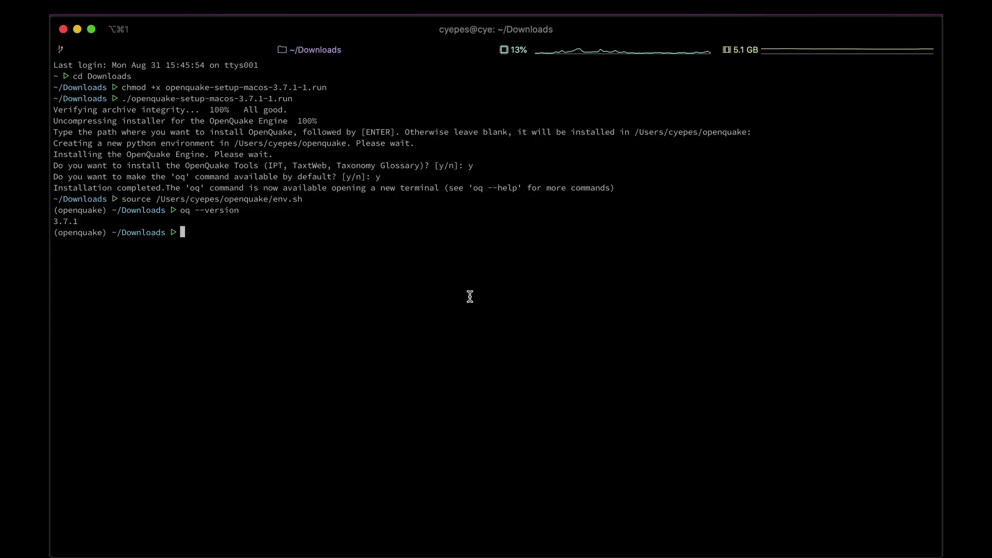
text(oq webu)
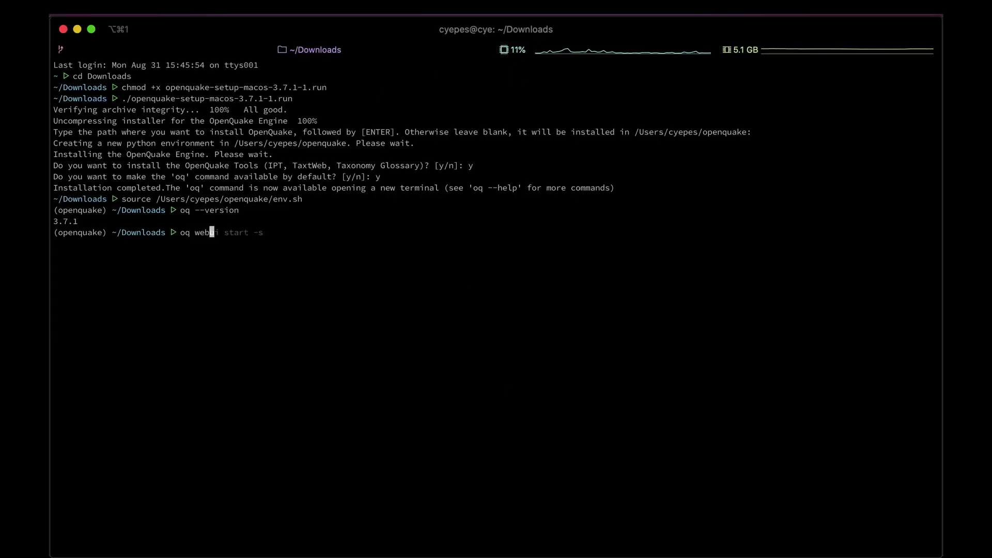
text(i start)
key(Return)
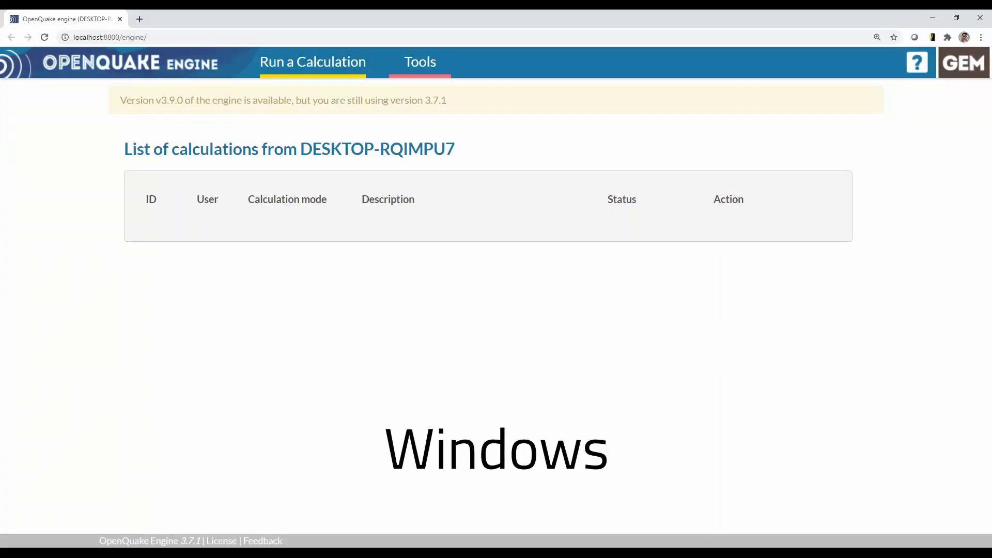
key(alt+Tab)
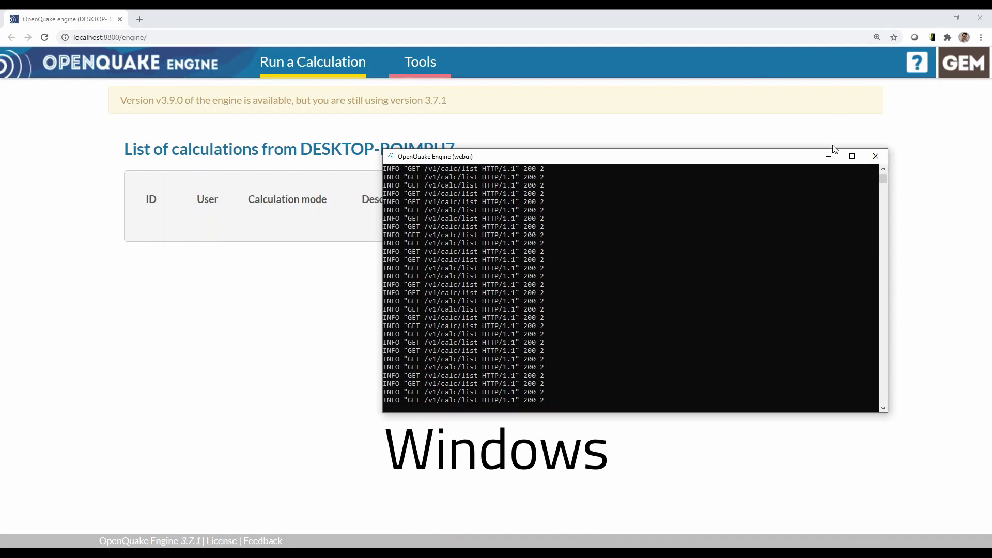
click(828, 161)
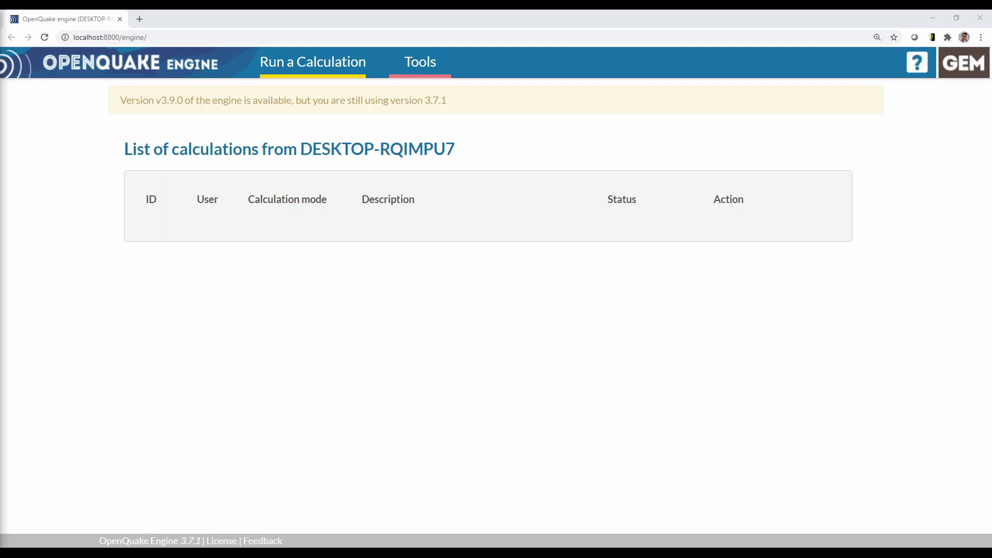
Submit AreaSourceClassicalPSHA.zip from the demos\hazard folder as a new calculation.
click(314, 63)
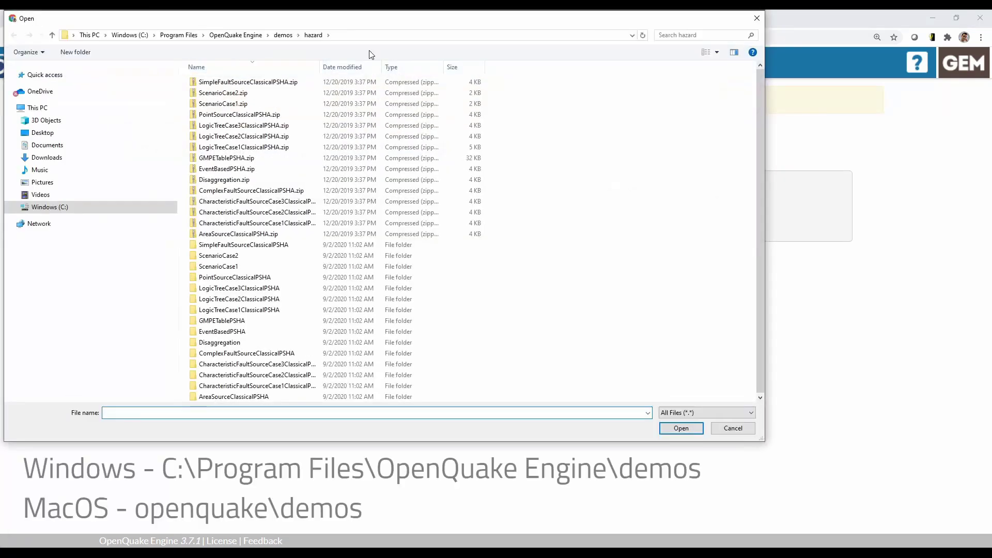
click(361, 35)
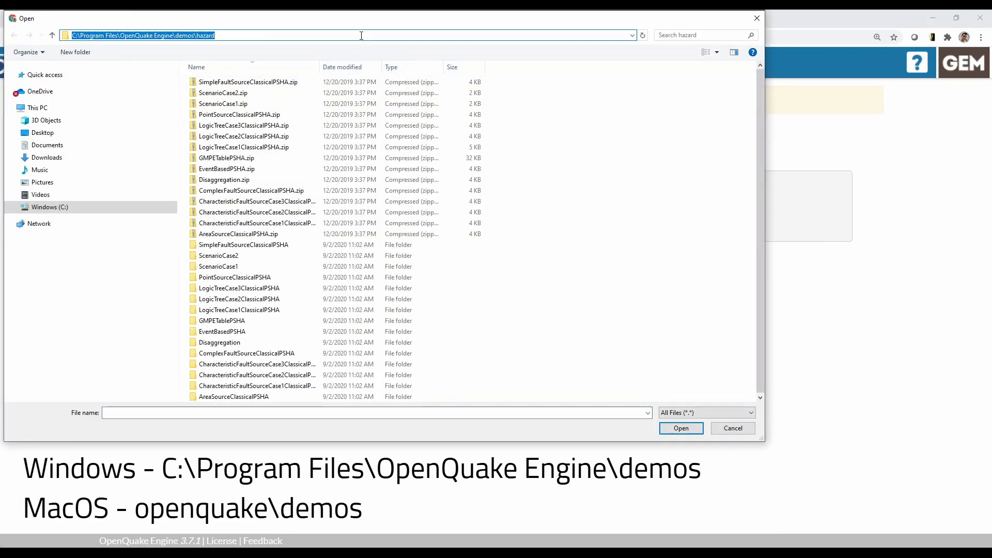
click(593, 255)
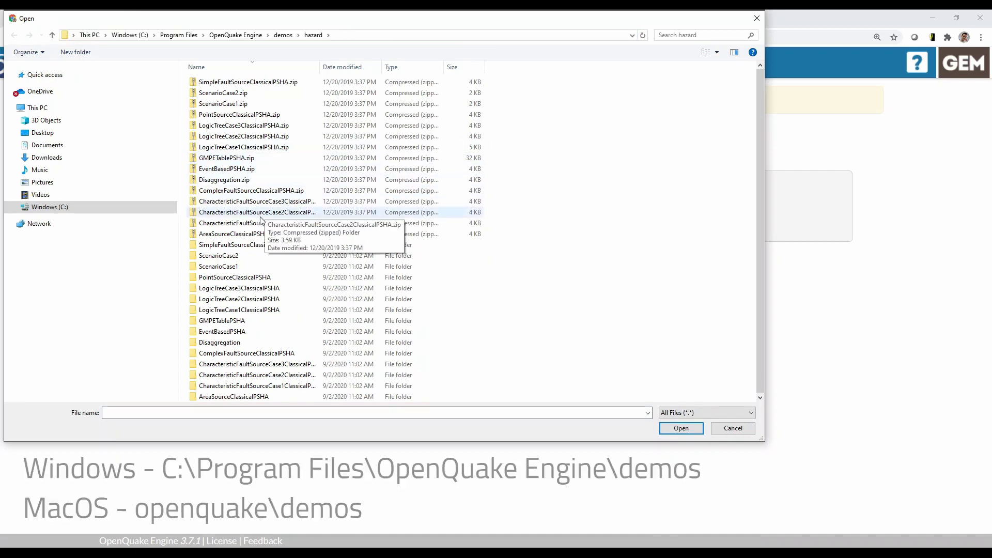
click(260, 236)
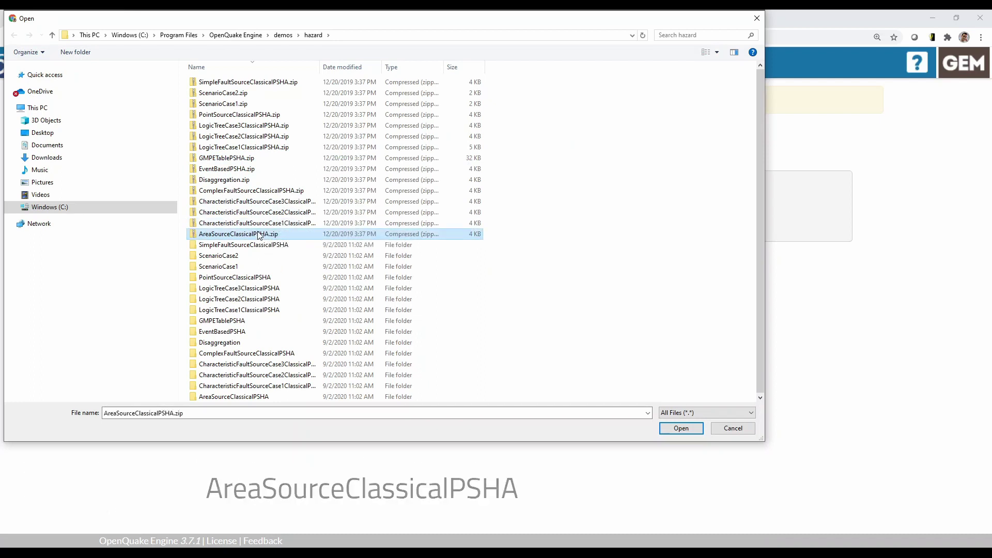
double_click(260, 234)
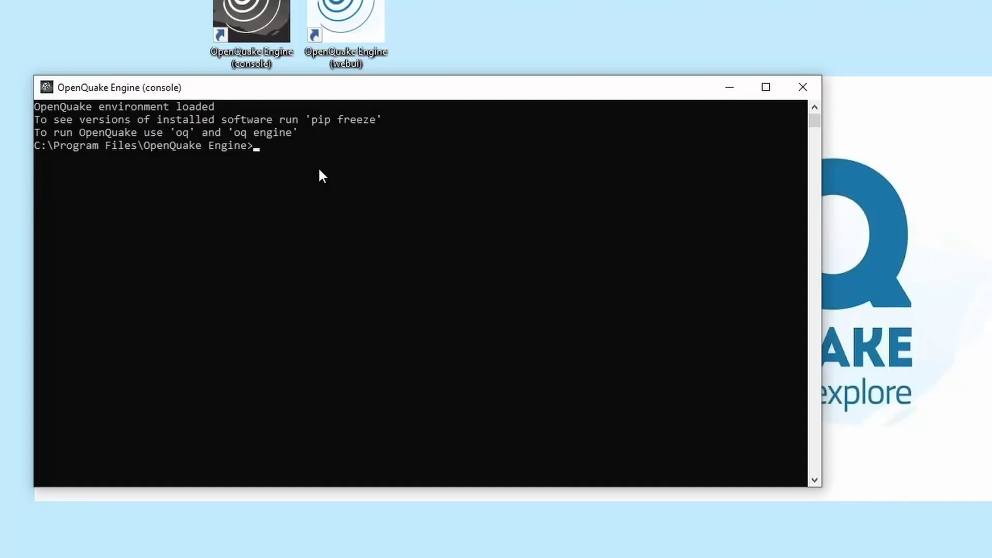
Change into the AreaSourceClassicalPSHA demo folder and run oq engine --run job.ini.
text(cd)
text(C:\Program Files\OpenQuake Engine\demos\hazard\AreaSourceClassicalPSHA)
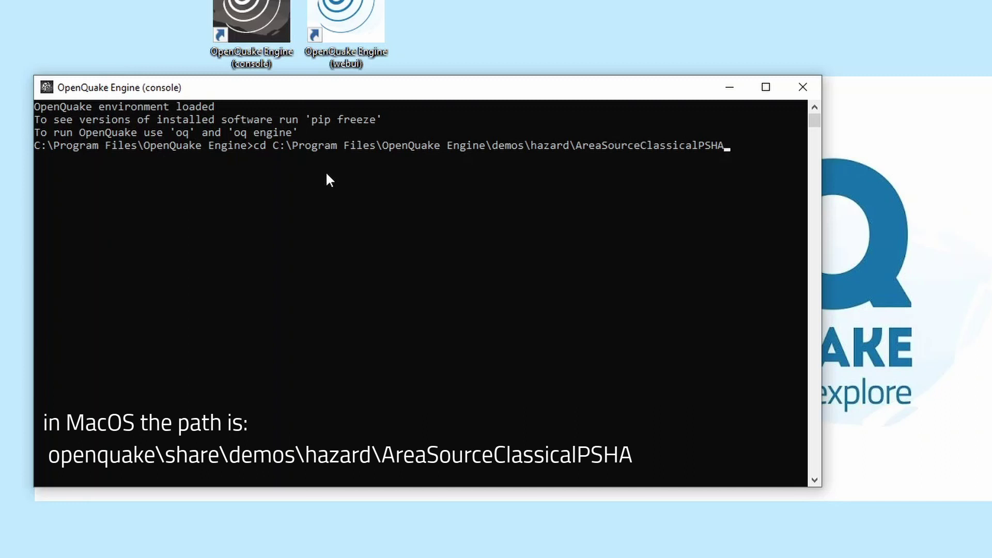
key(Return)
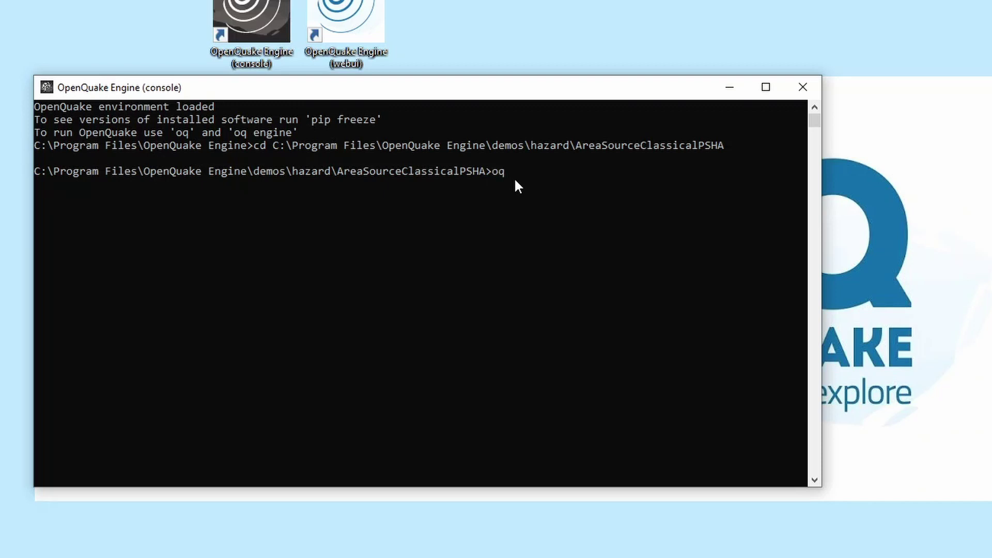
text(gine --run job.ini)
key(Return)
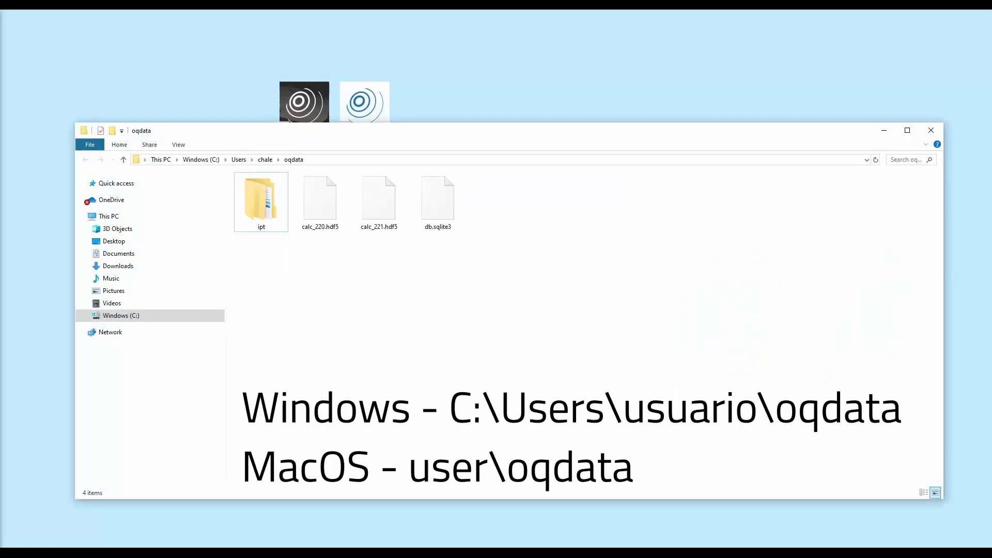
Show the oqdata folder path and select calc_220.hdf5, calc_221.hdf5 and db.sqlite3.
click(425, 161)
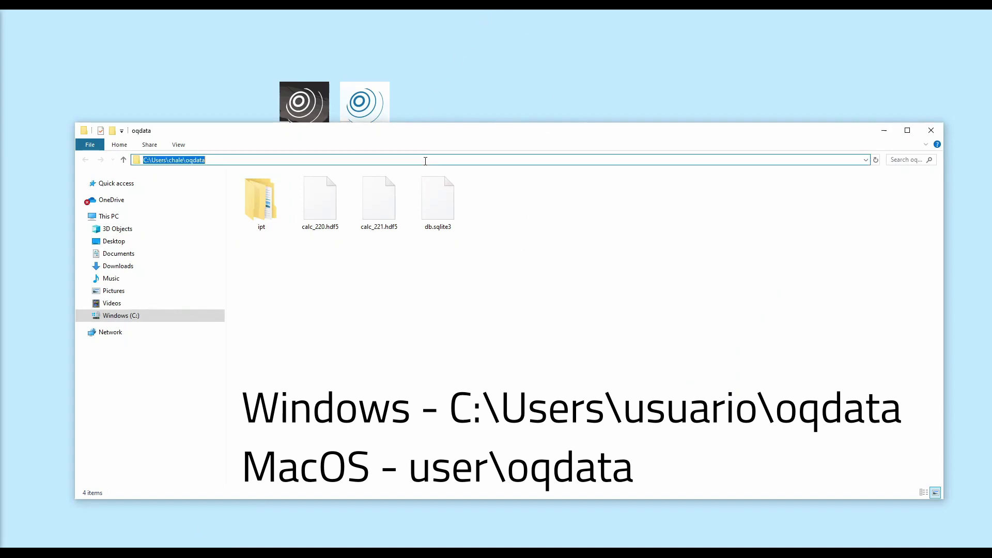
click(473, 250)
drag(473, 250, 405, 277)
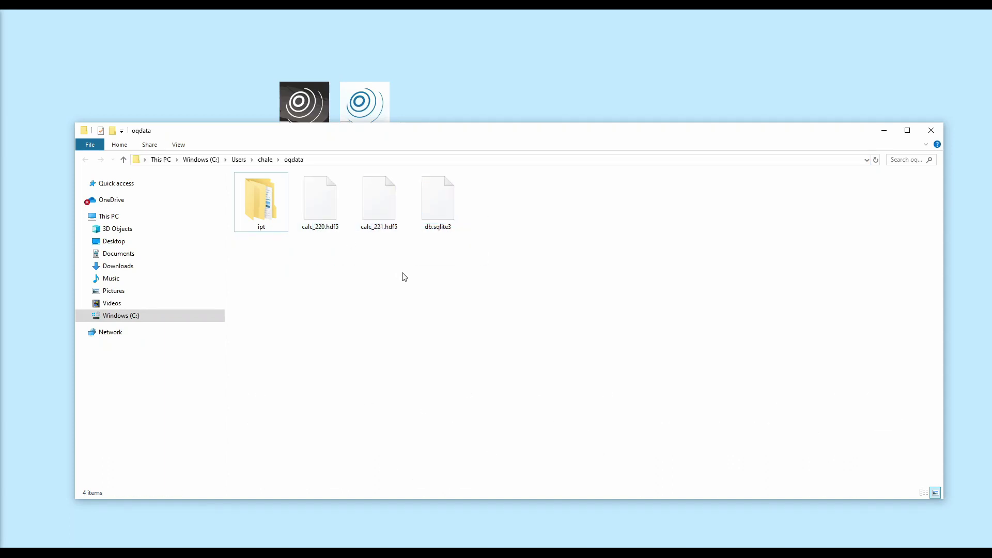